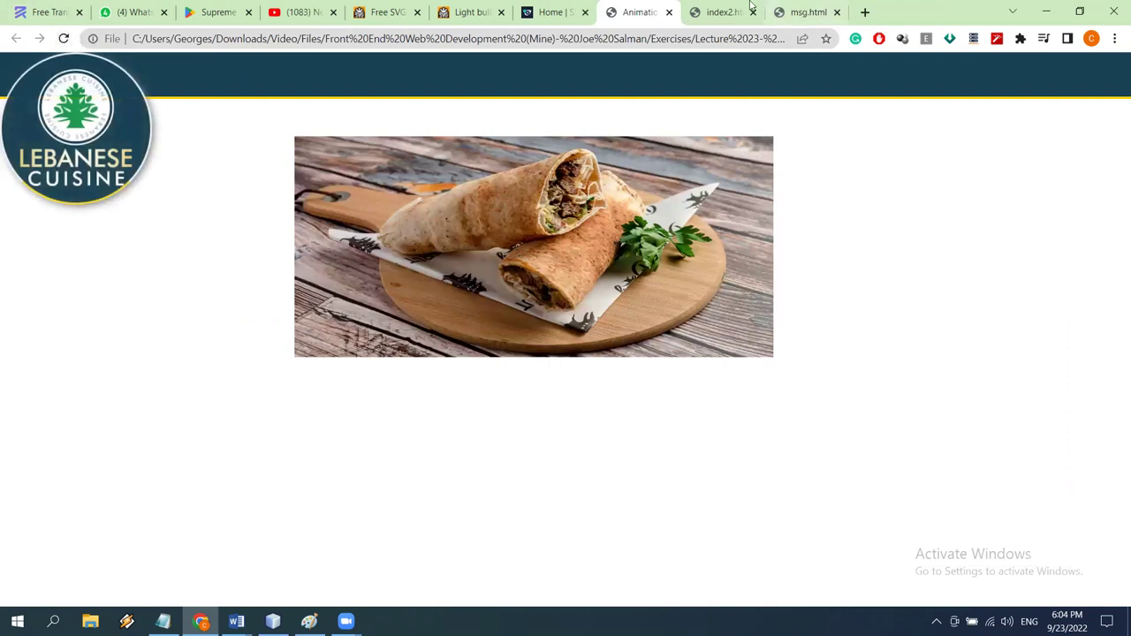
Close the Animation and index2.html browser tabs, reloading the index2.html card page before closing it.
left_click(669, 12)
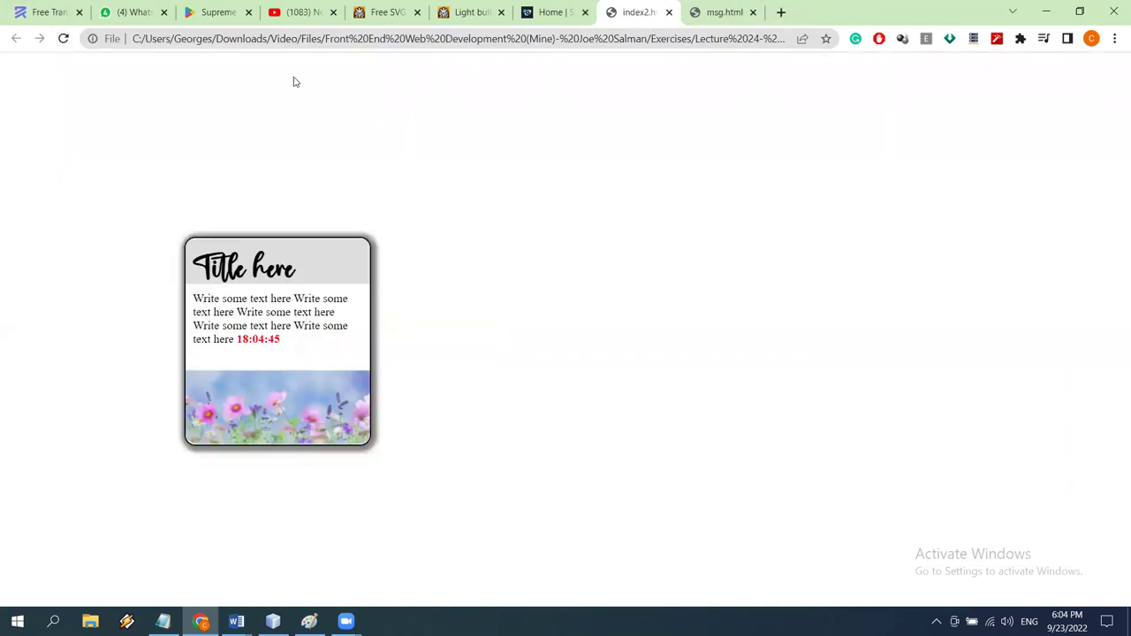
left_click(62, 35)
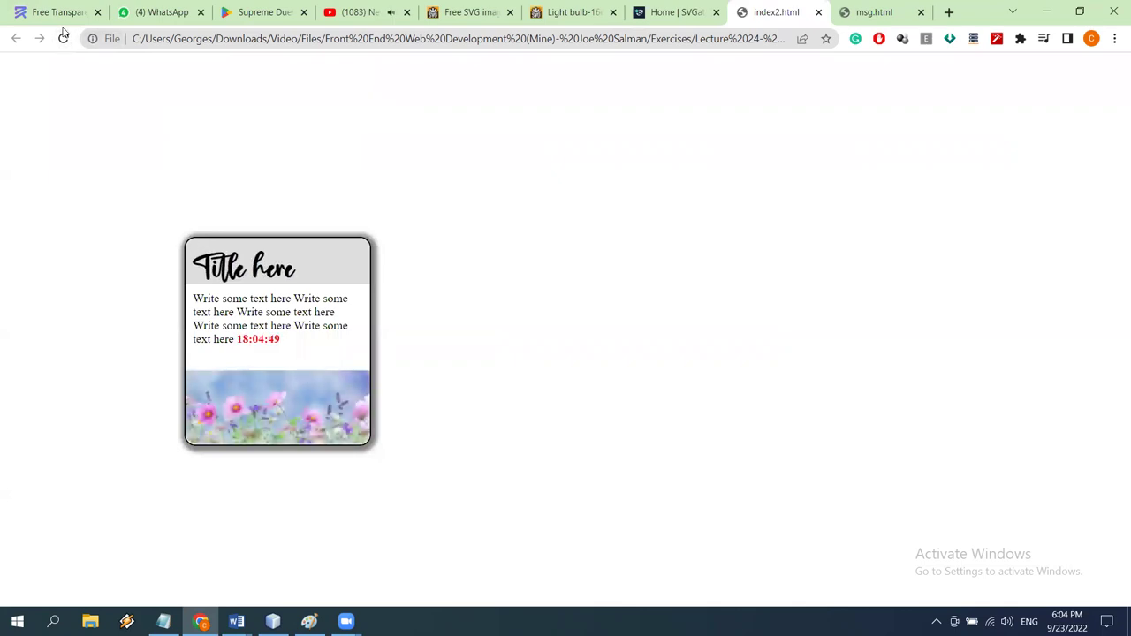
left_click(818, 13)
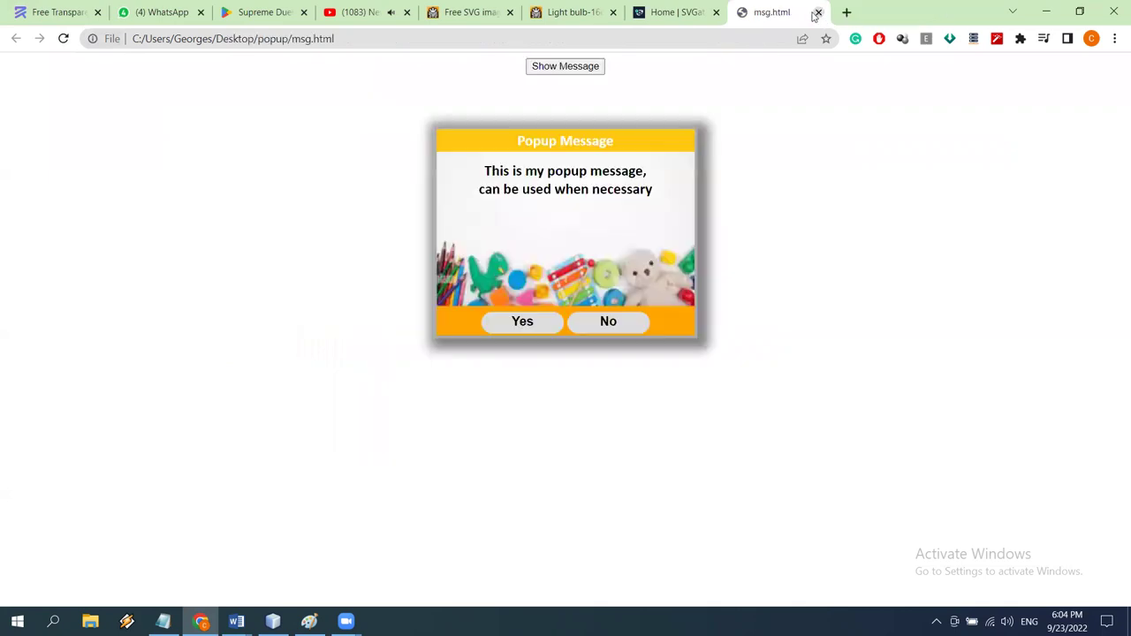
Reload msg.html, show its popup message, and reload the page again to reset it.
left_click(63, 38)
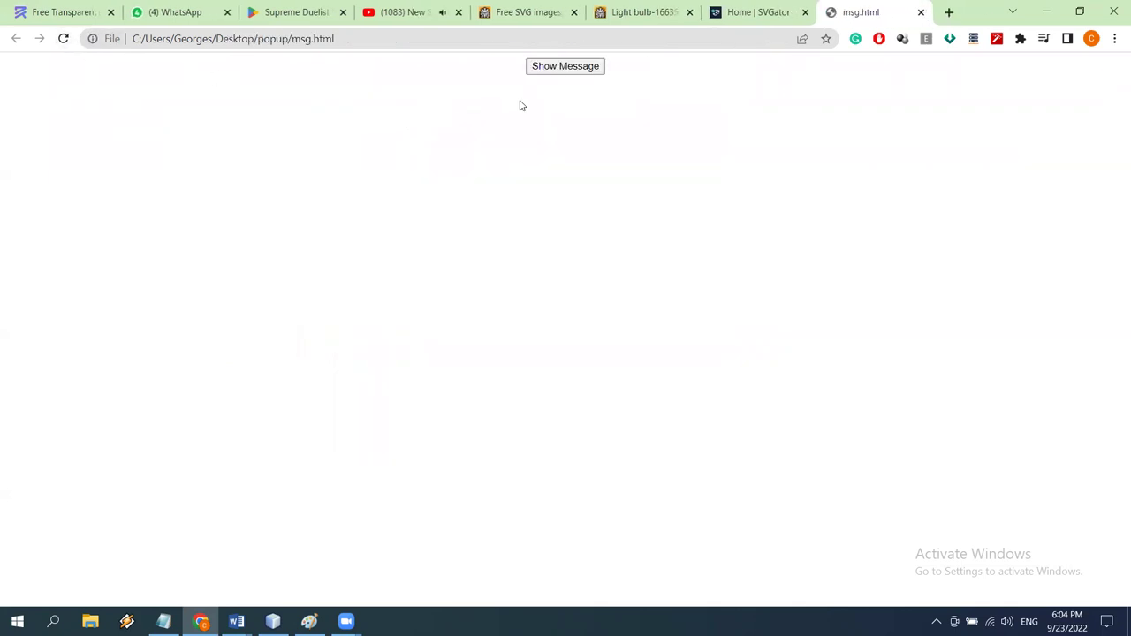
left_click(577, 71)
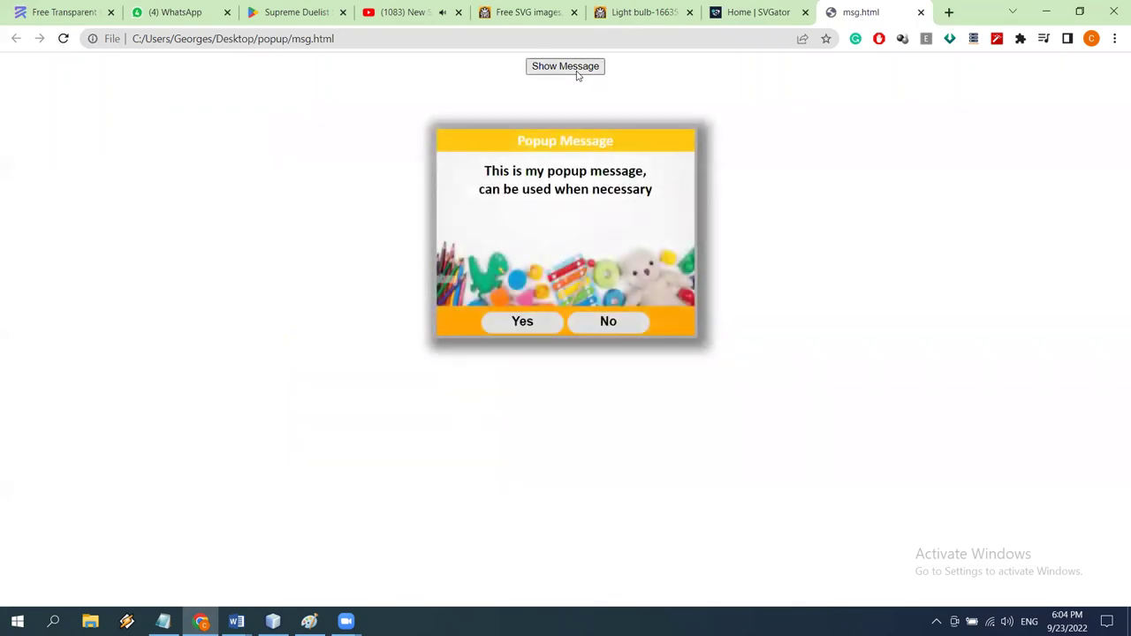
left_click(63, 39)
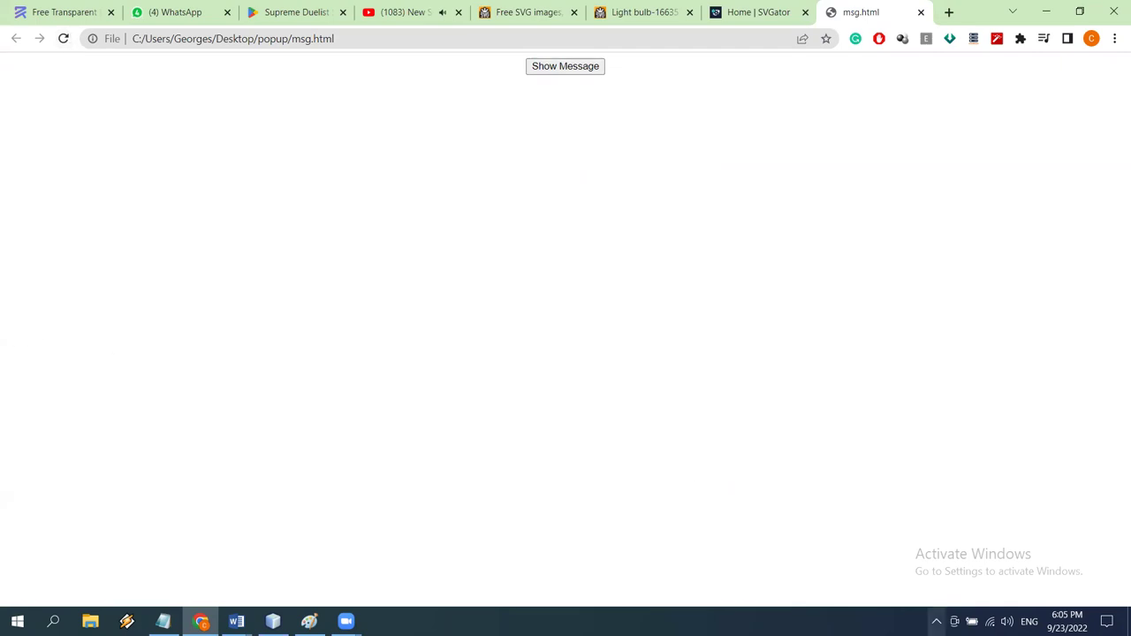
Go to the desktop, search the system for git, and launch Git Bash.
left_click(1129, 621)
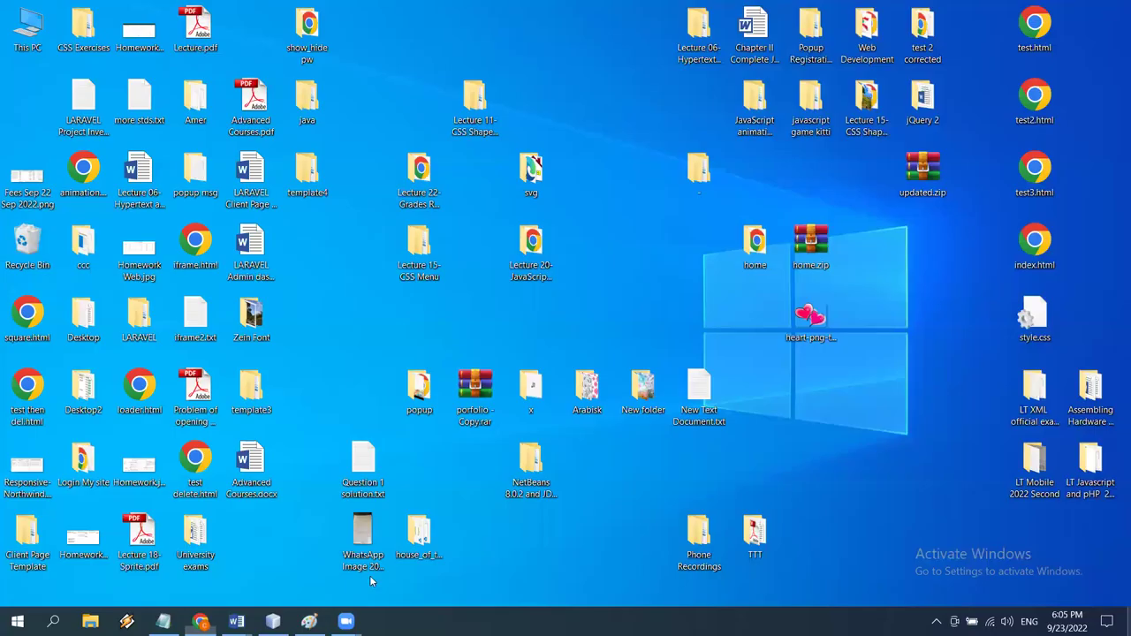
key("super")
type("git")
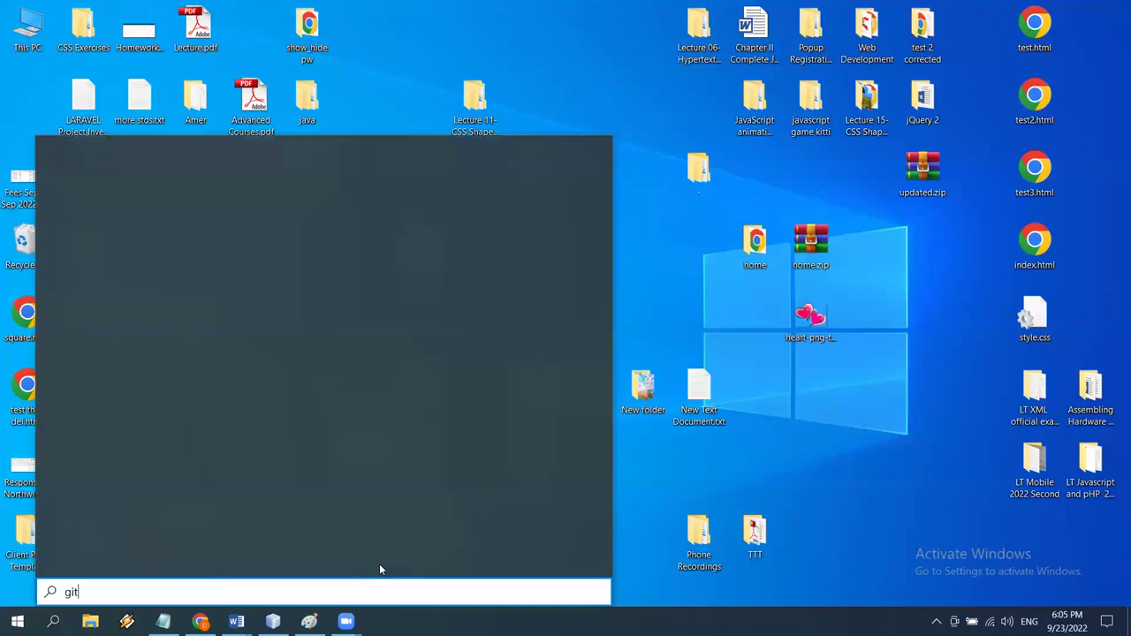
left_click(168, 236)
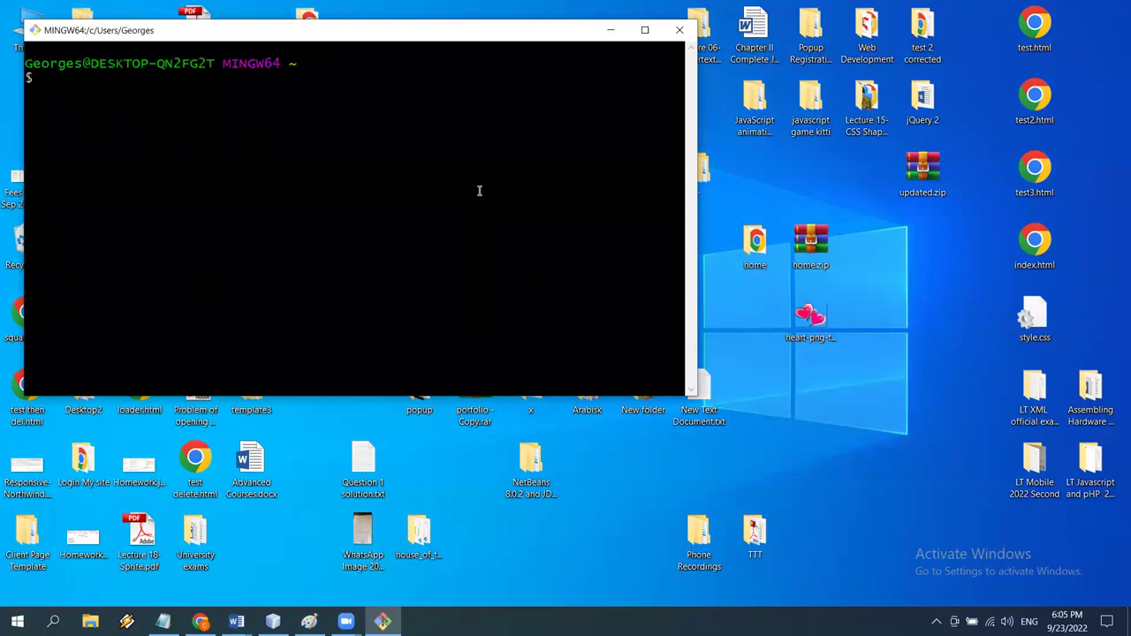
Change to the desktop/house_of_toys directory and start the Laravel server with php artisan serve.
type("cd desktop/house_of_toys")
key("Return")
type("php artisan serve")
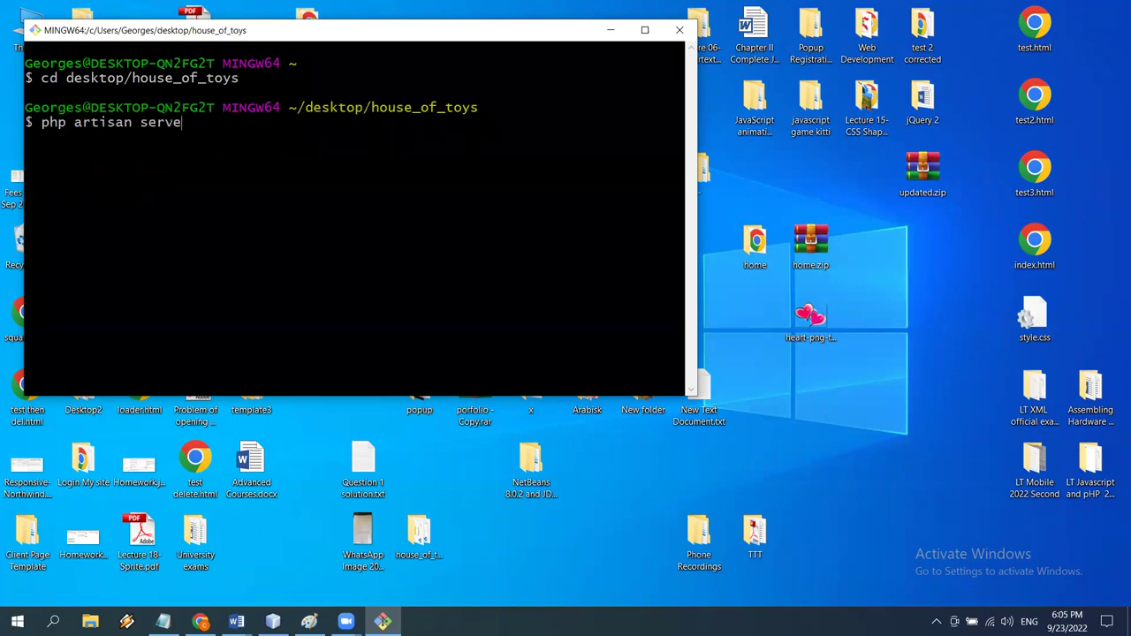
key("Return")
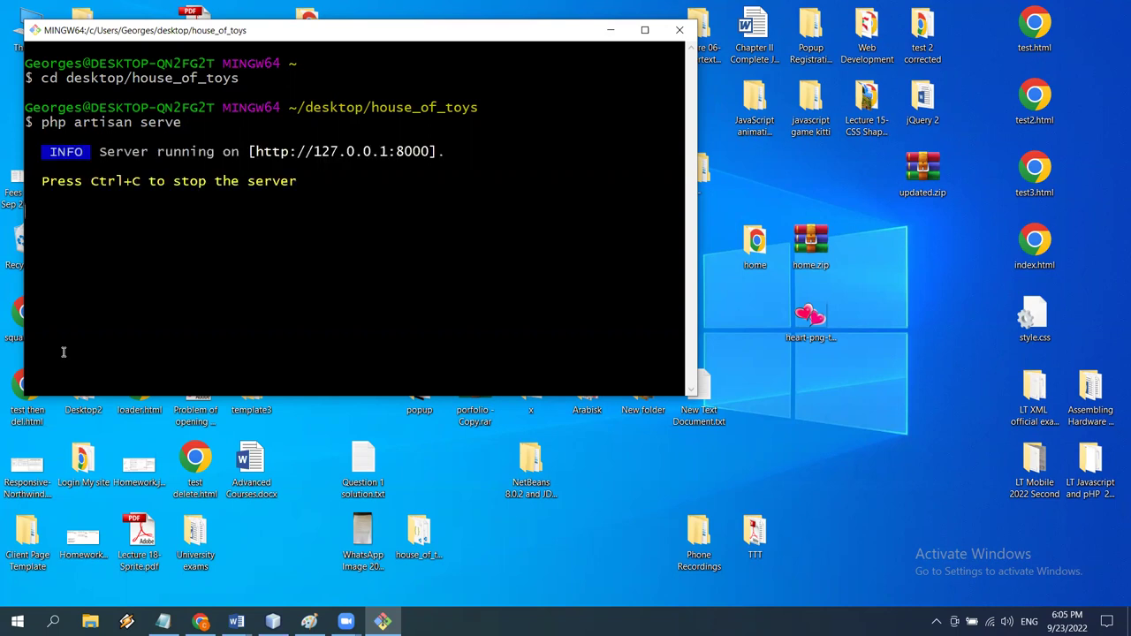
Switch to Chrome and load localhost:8000 in a new tab.
left_click(200, 622)
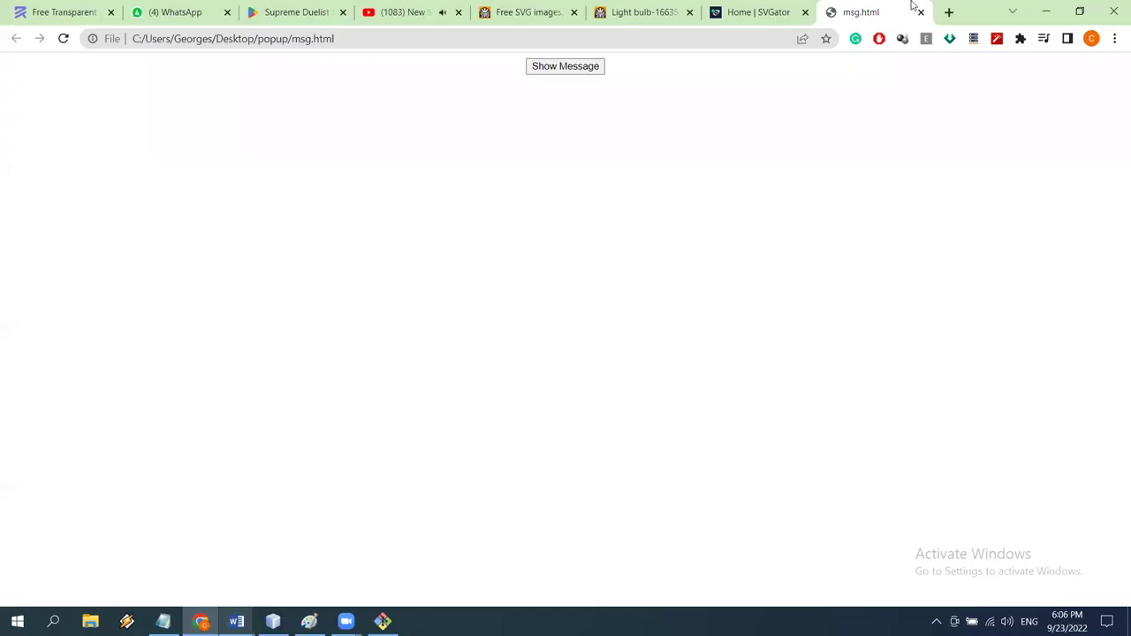
left_click(947, 12)
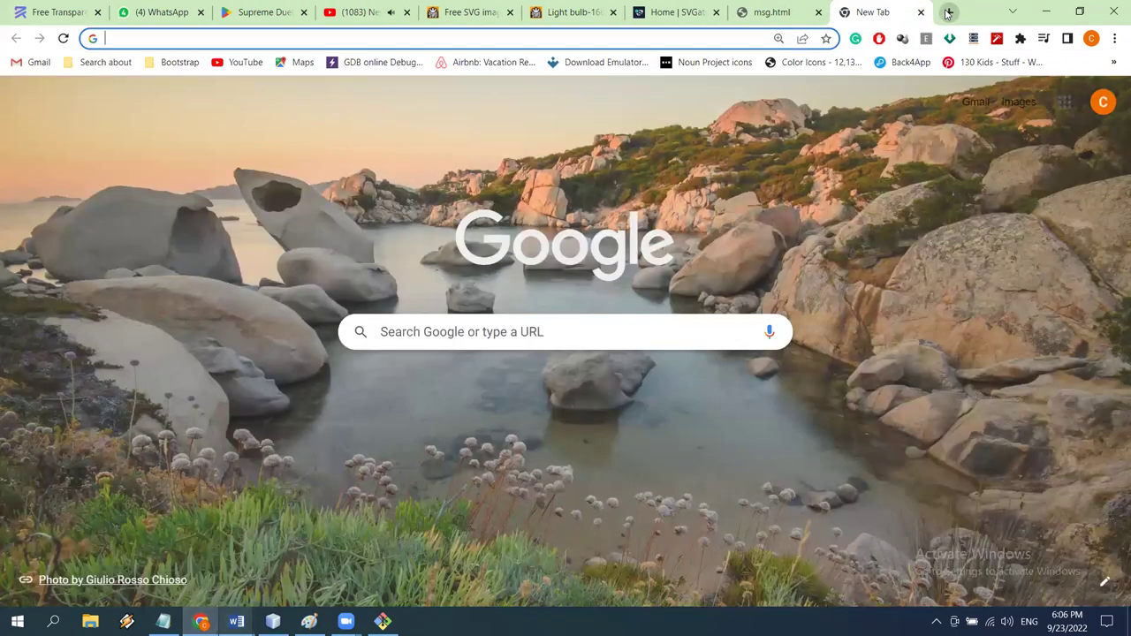
type("localhost")
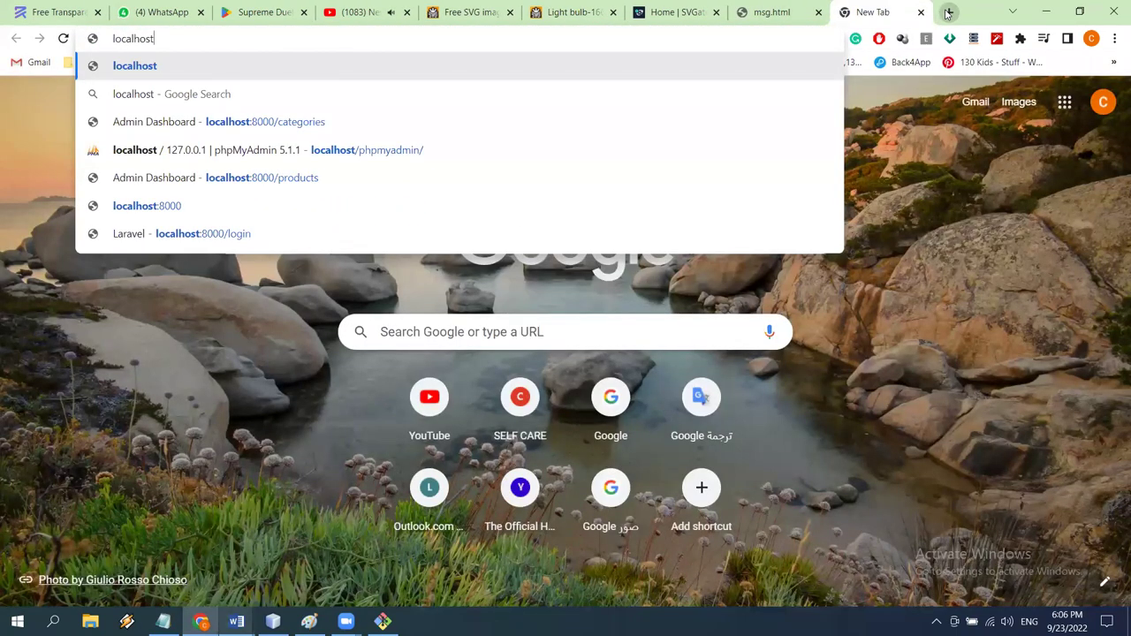
type(":8000")
key("Return")
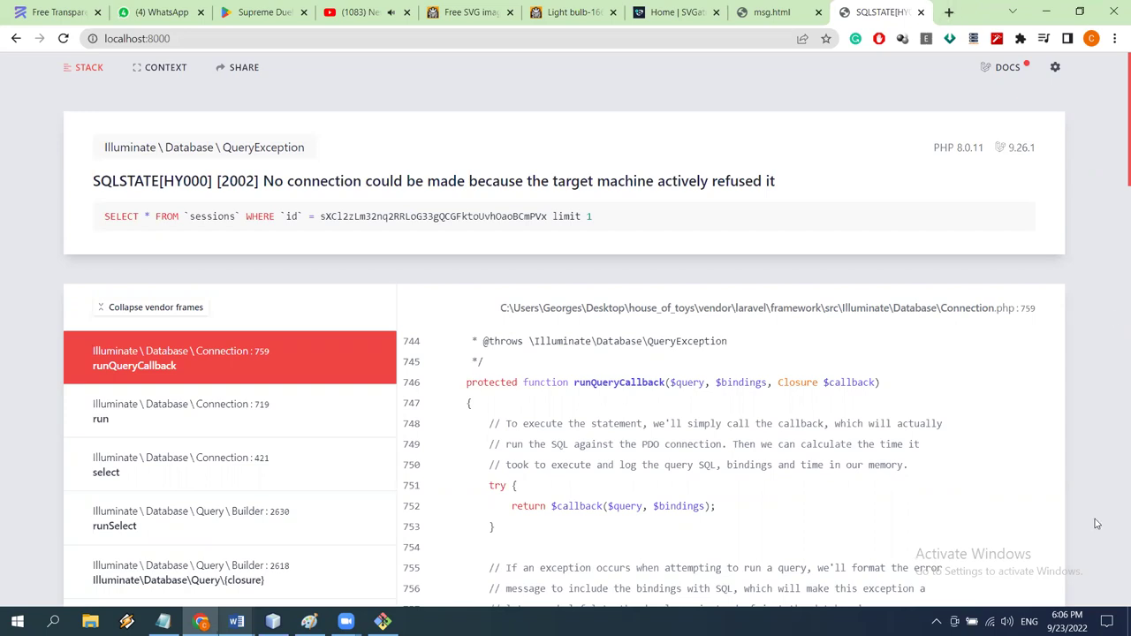
From the desktop, browse to the xampp folder on Local Disk (C:) and launch xampp-control.exe.
key("super+d")
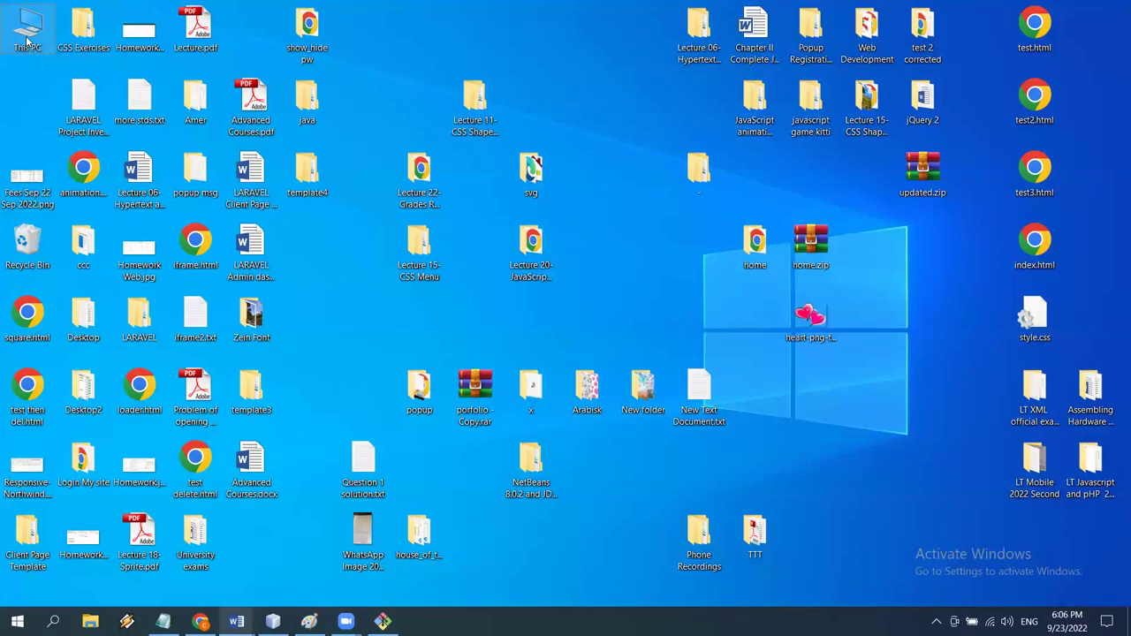
double_click(27, 31)
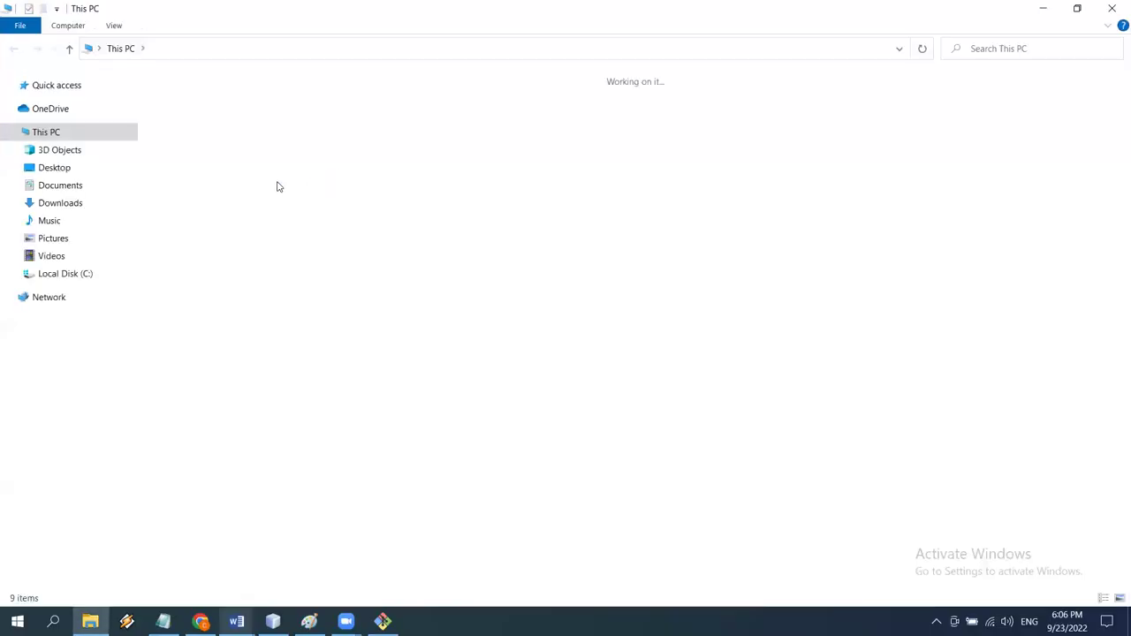
left_click(259, 217)
double_click(259, 217)
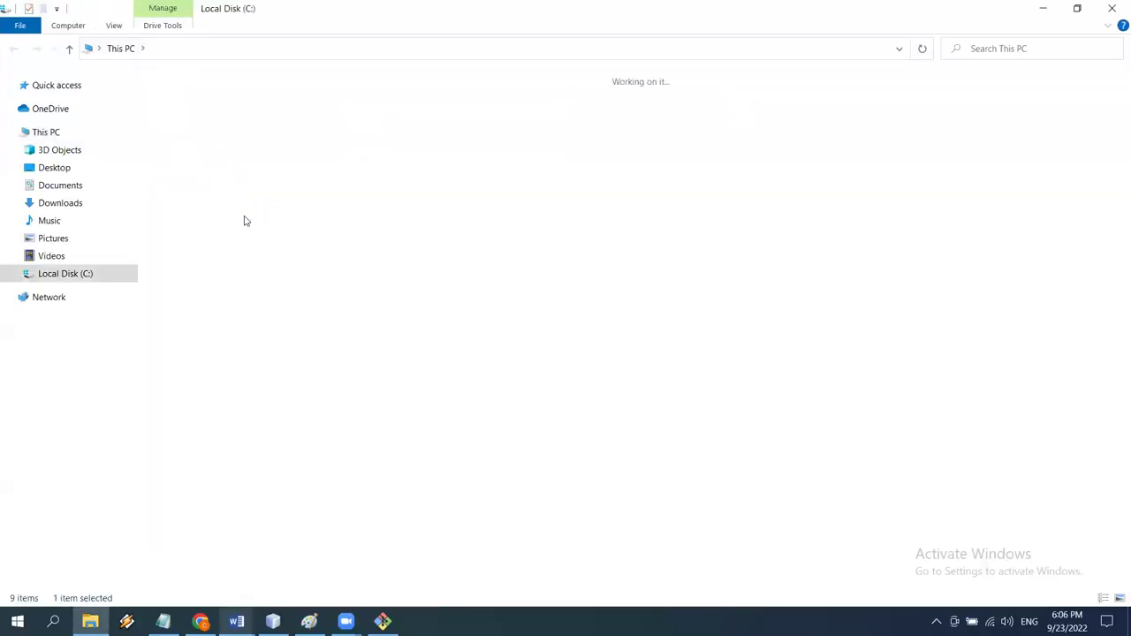
left_click(197, 370)
double_click(197, 370)
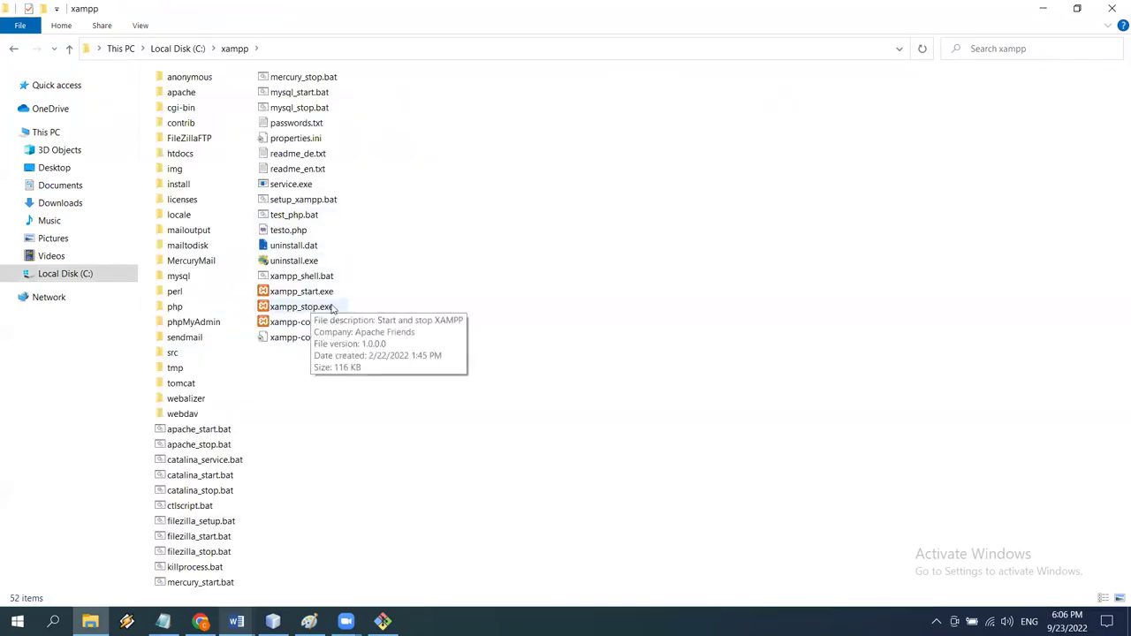
double_click(311, 325)
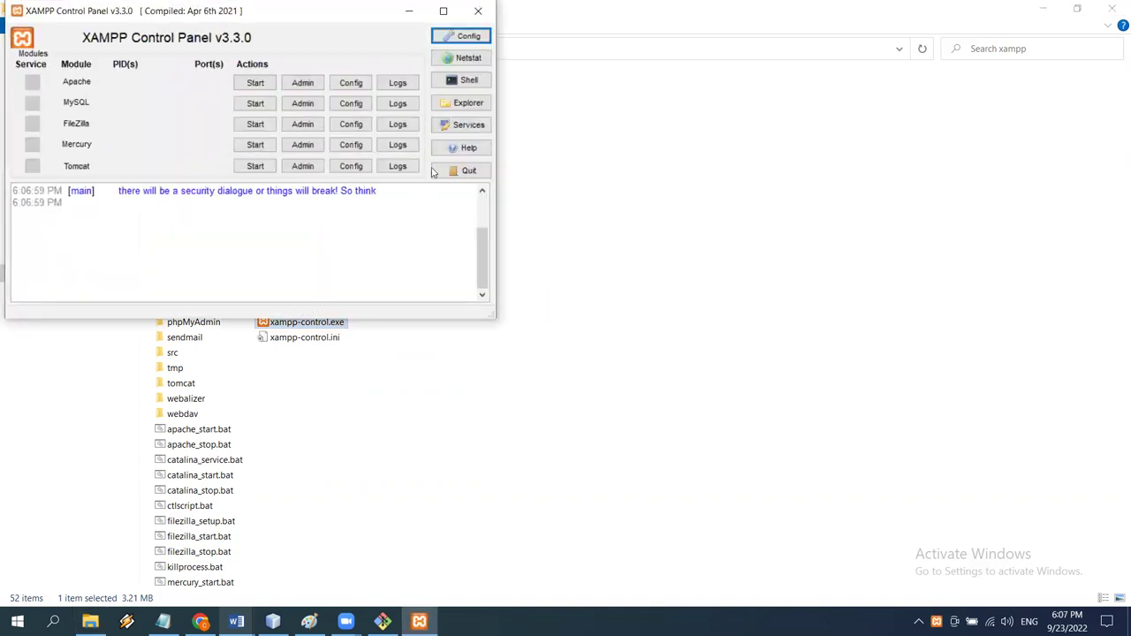
Start the MySQL and Apache modules in XAMPP, and close the folder and control panel windows.
left_click(272, 103)
left_click(256, 82)
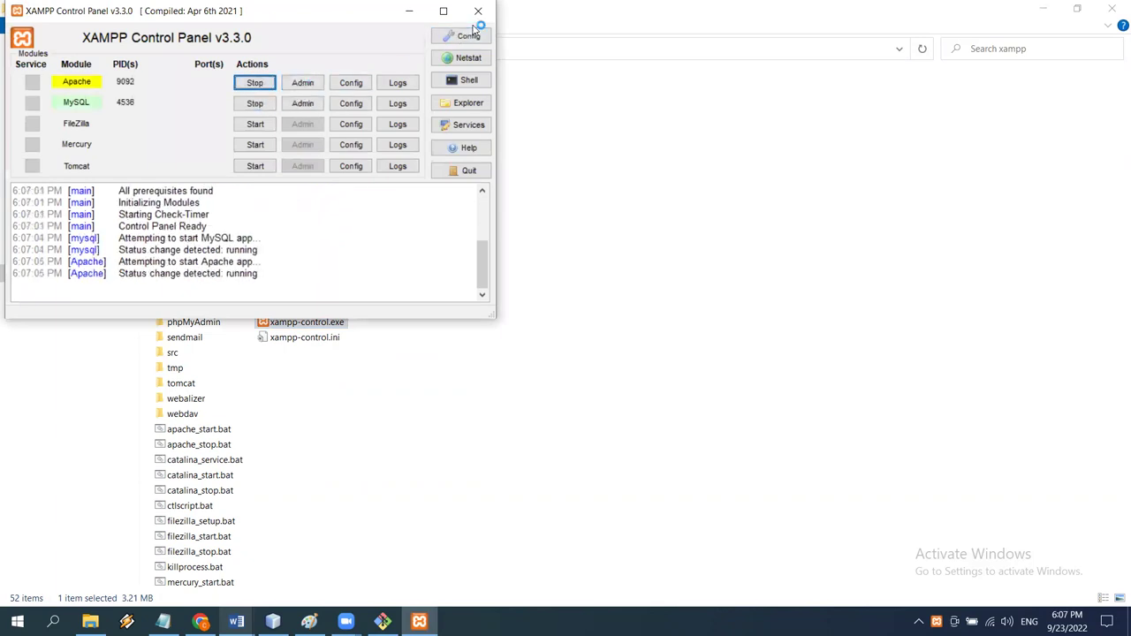
left_click(1116, 9)
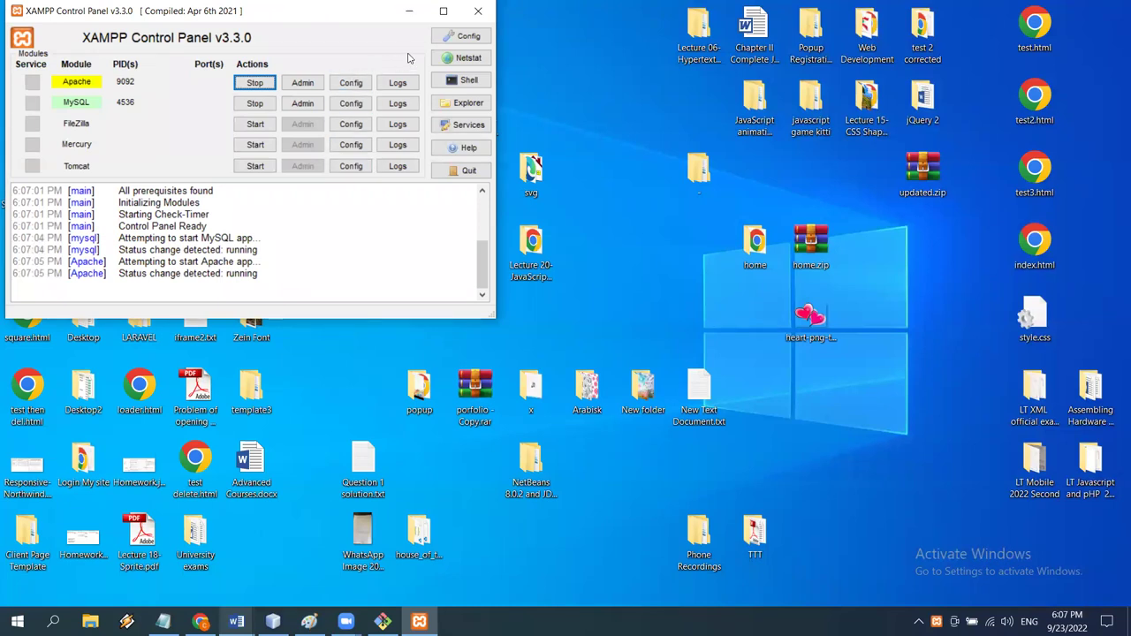
left_click(485, 15)
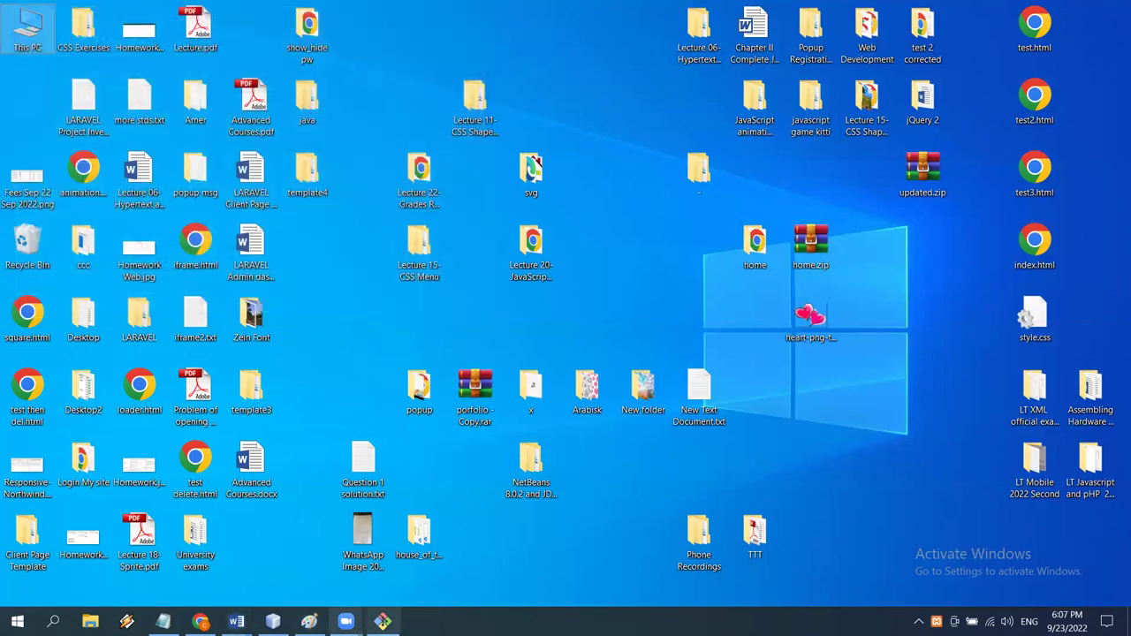
Return to Chrome and load localhost:8000 again to open the House of Toys site.
left_click(200, 622)
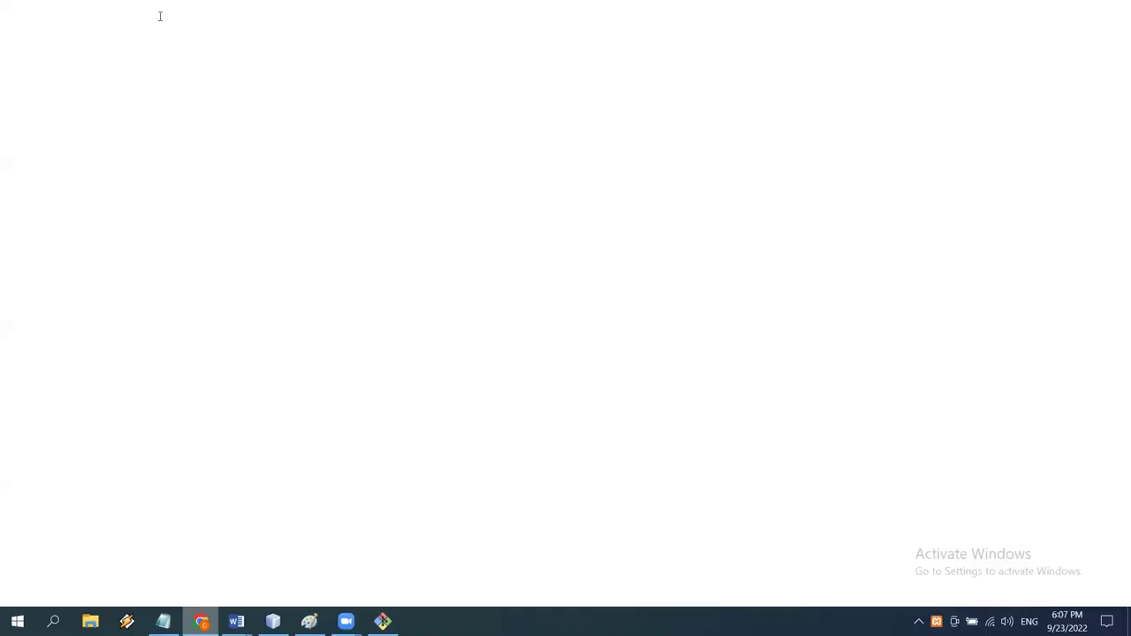
left_click(192, 38)
key("Return")
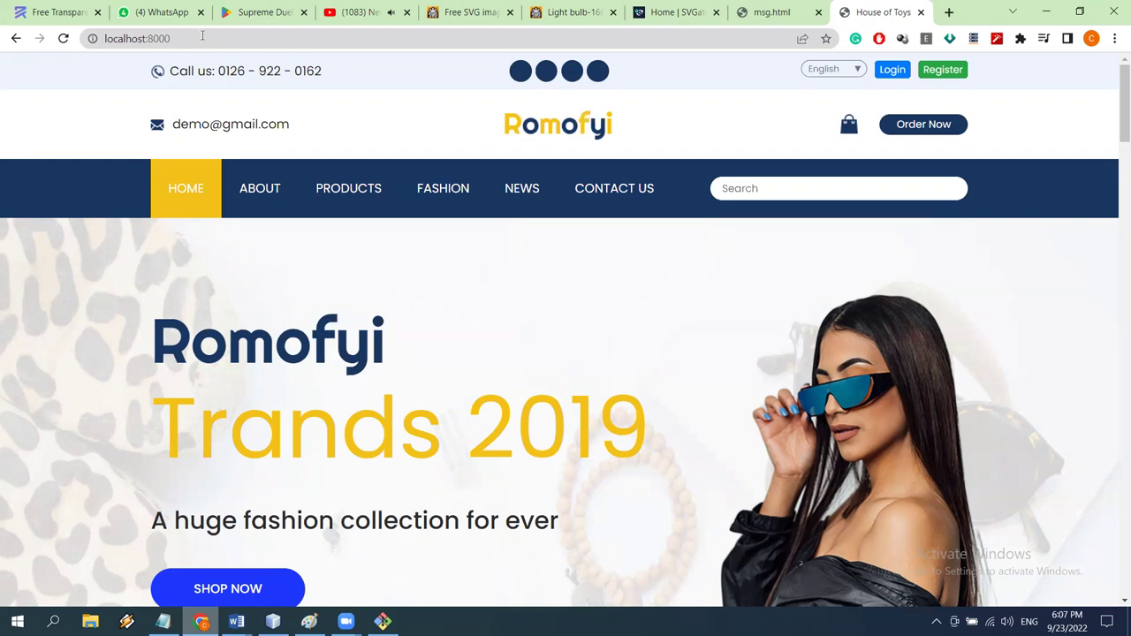
From the desktop, open index.html in the Lecture 22- Grades Report Exercise folder.
key("super+d")
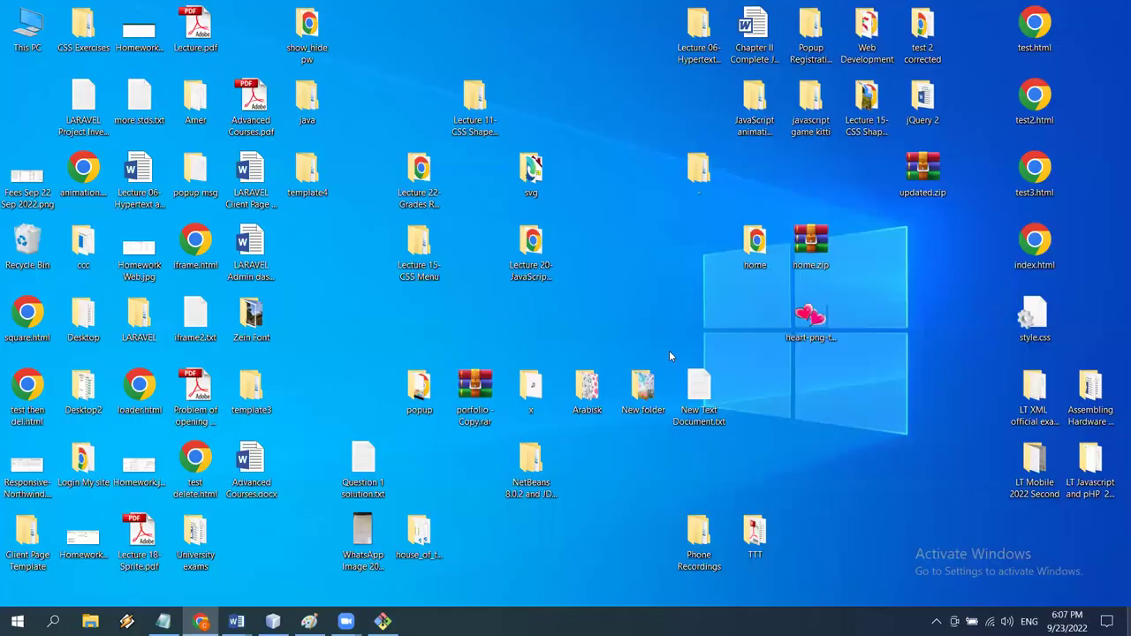
left_click(484, 116)
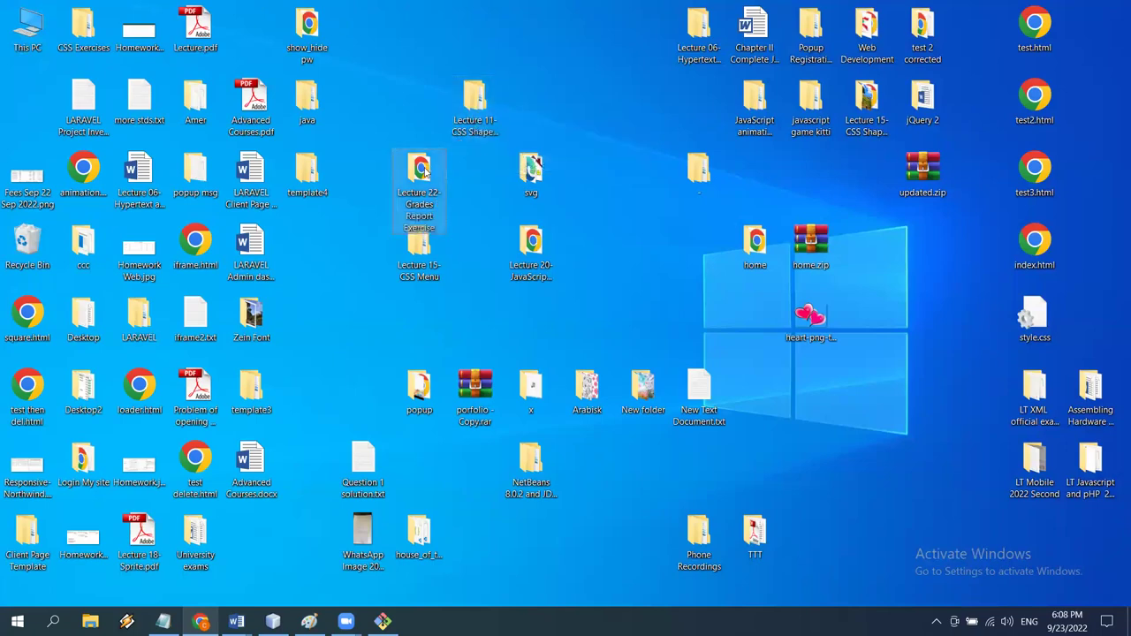
double_click(422, 203)
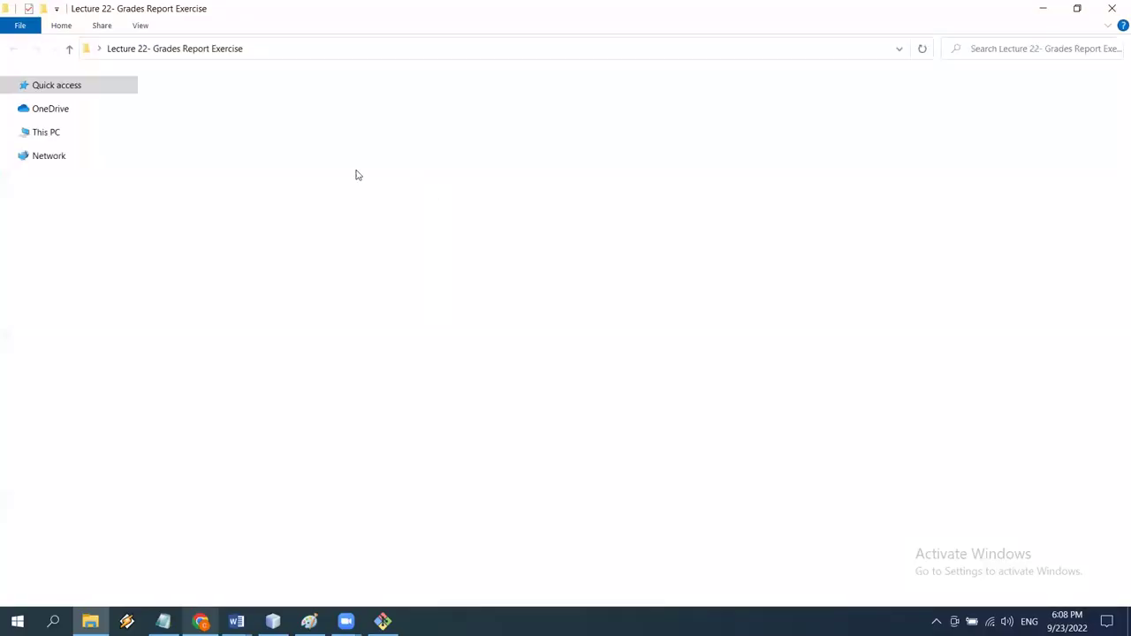
left_click(189, 151)
double_click(274, 144)
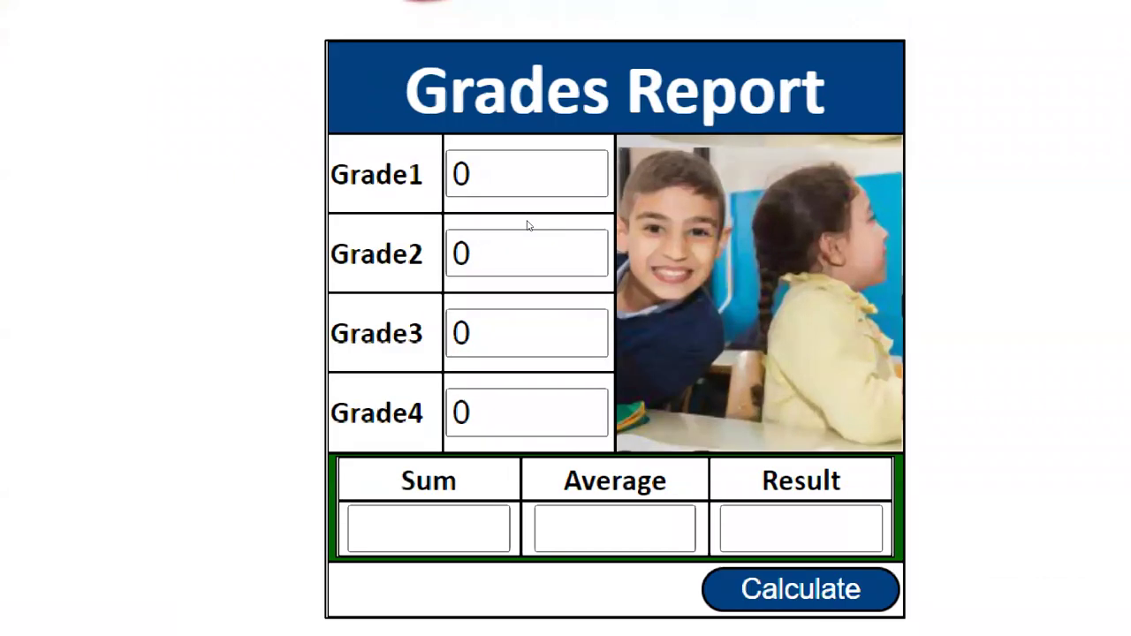
Enter 25 as Grade1 in the Grades Report form and calculate the result.
left_click(486, 182)
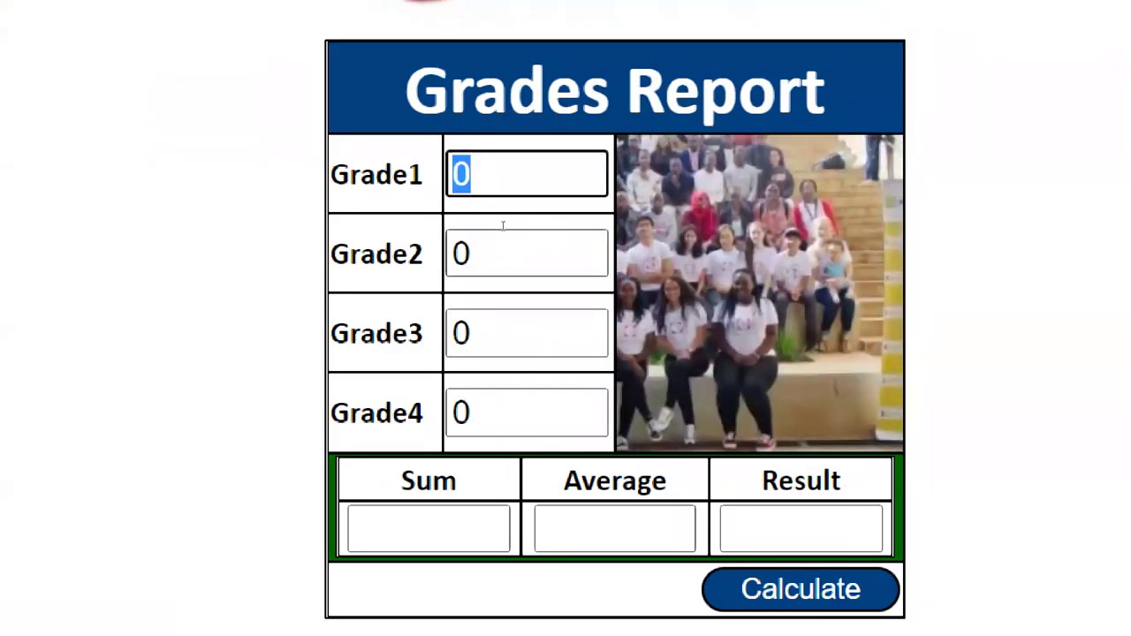
type("25")
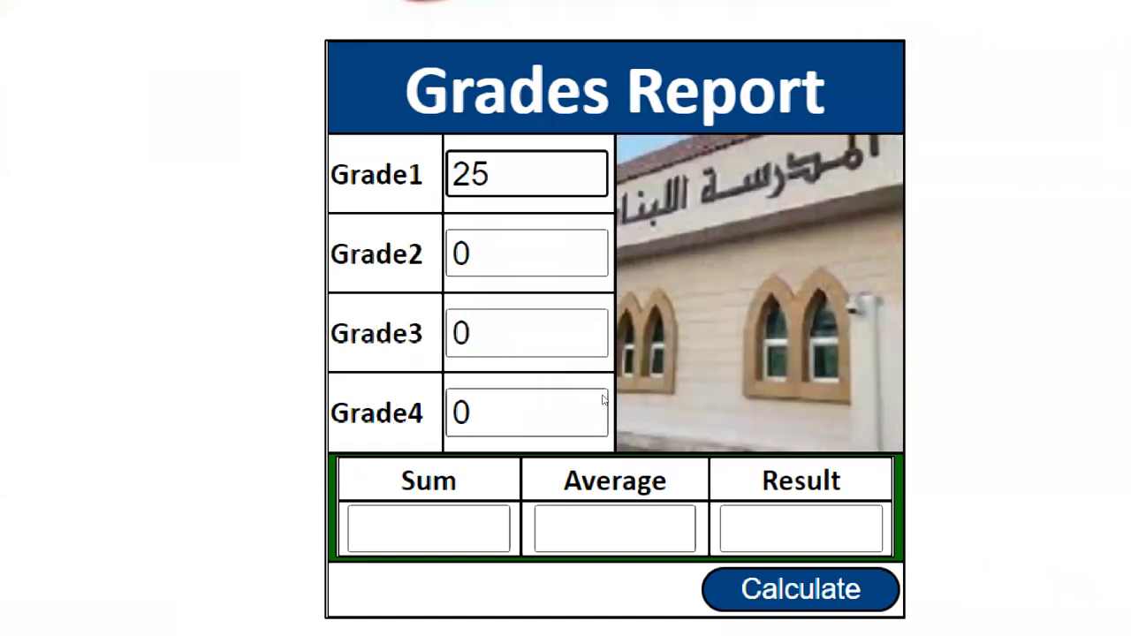
scroll(604, 401, "down", 1)
key("Return")
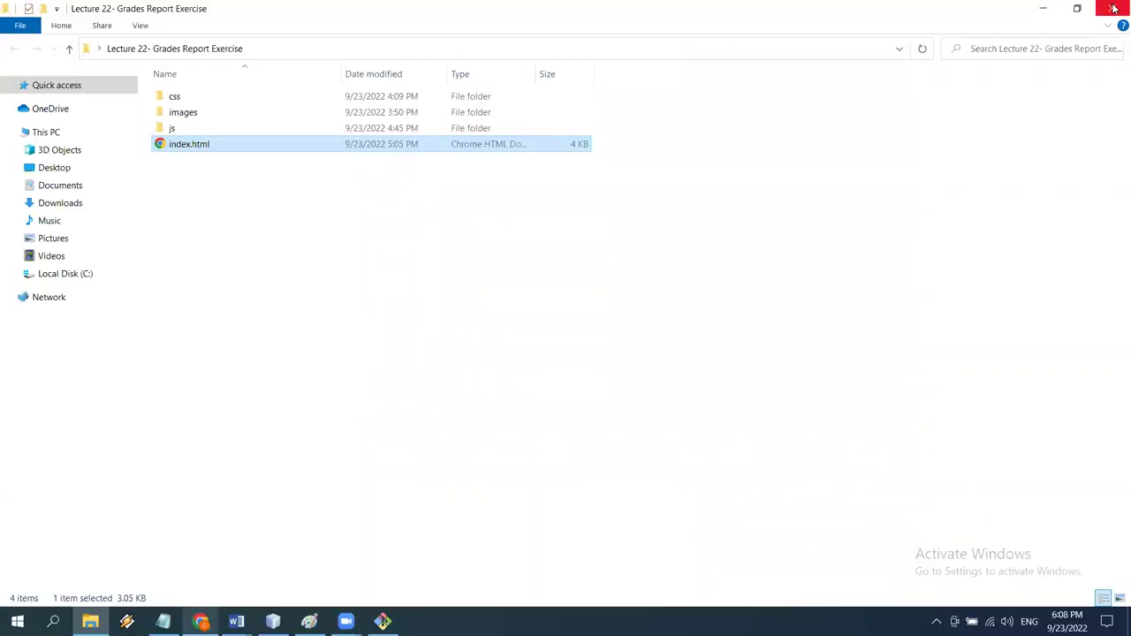
Close the Lecture 22 folder window and the Grades Report browser tab, and return to the desktop.
left_click(1113, 9)
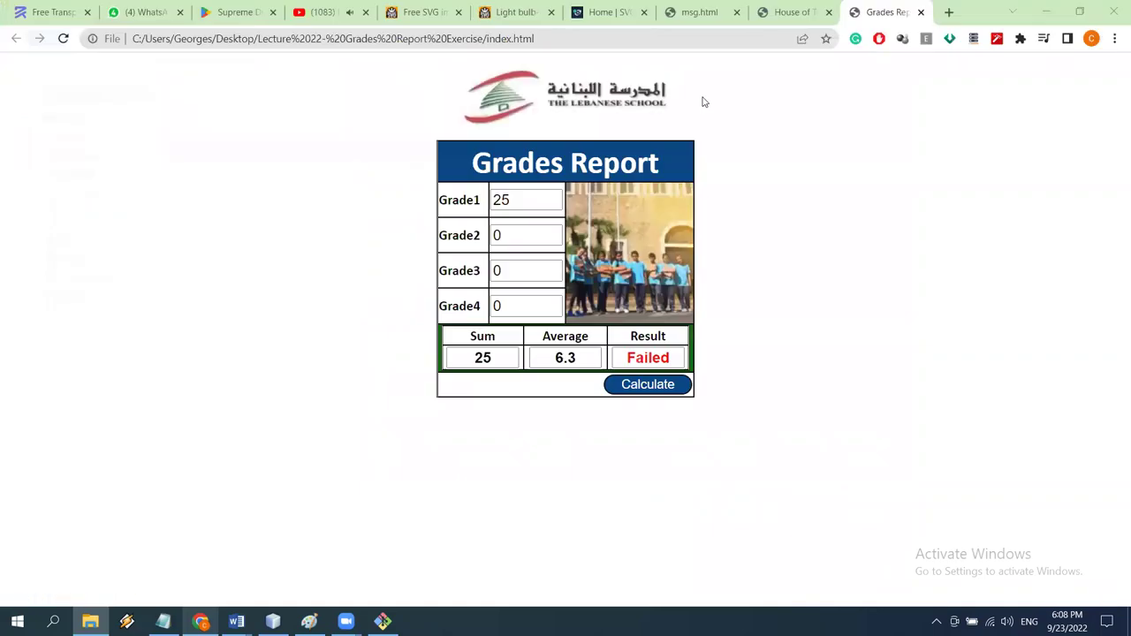
left_click(920, 12)
scroll(182, 226, "down", 1)
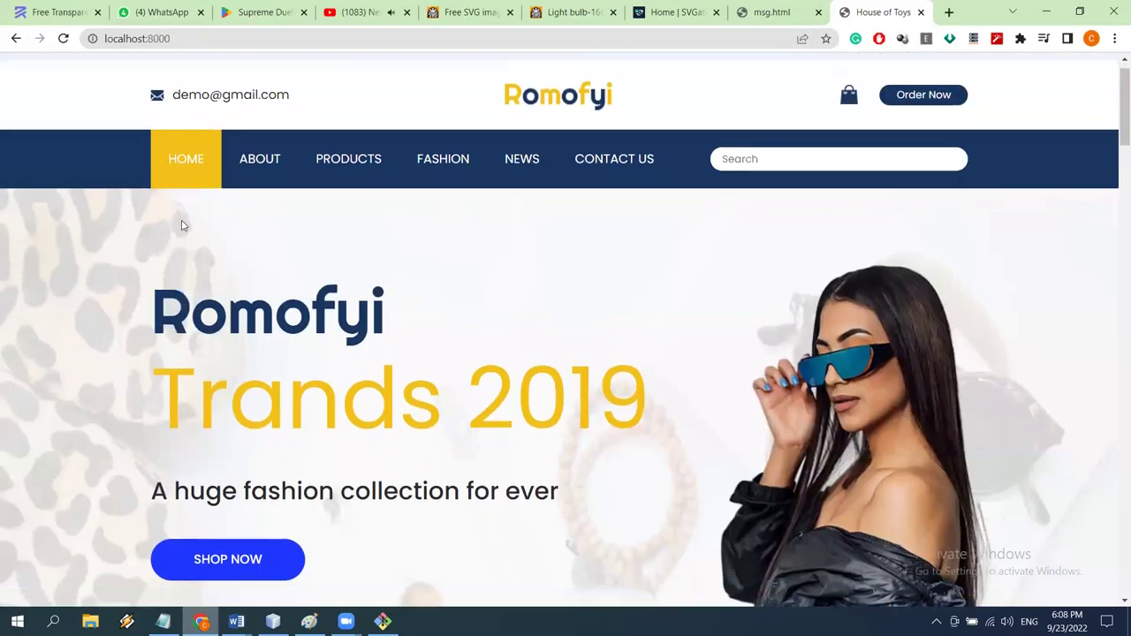
key("super+d")
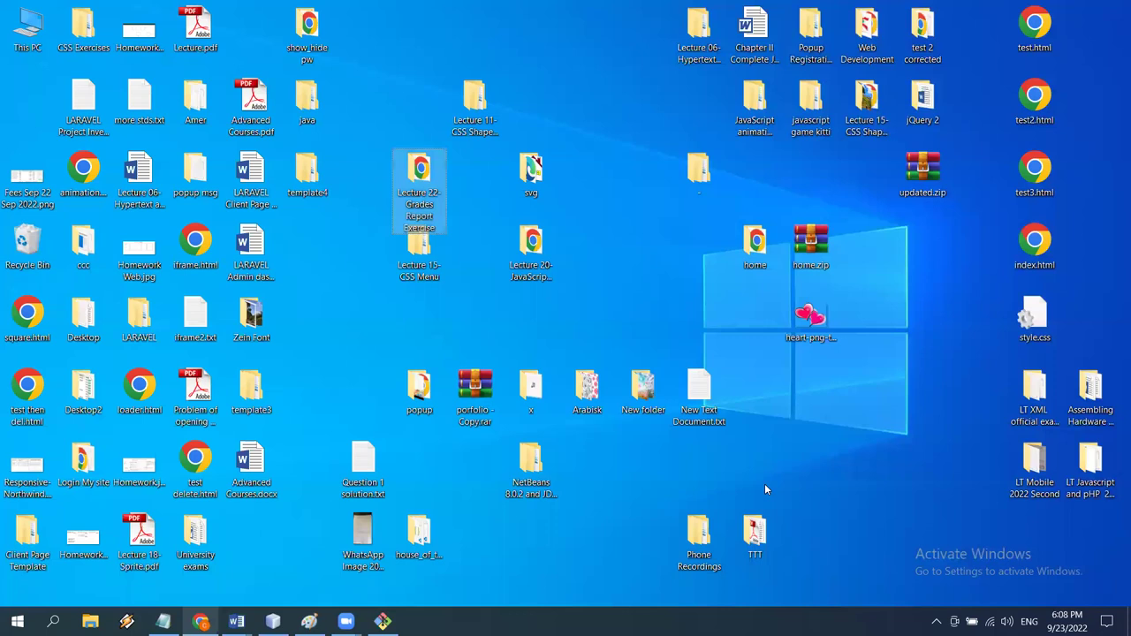
Browse from Downloads through Video and Files to the Exercises folder of the Front End Web Development course.
left_click(46, 42)
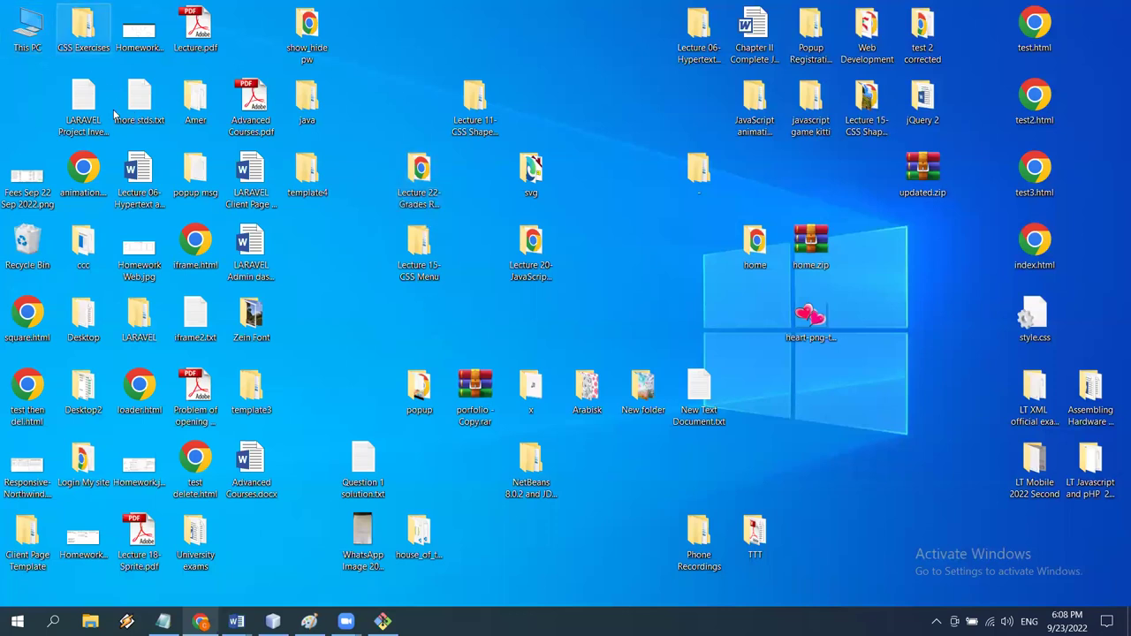
key("super+e")
left_click(84, 203)
double_click(181, 153)
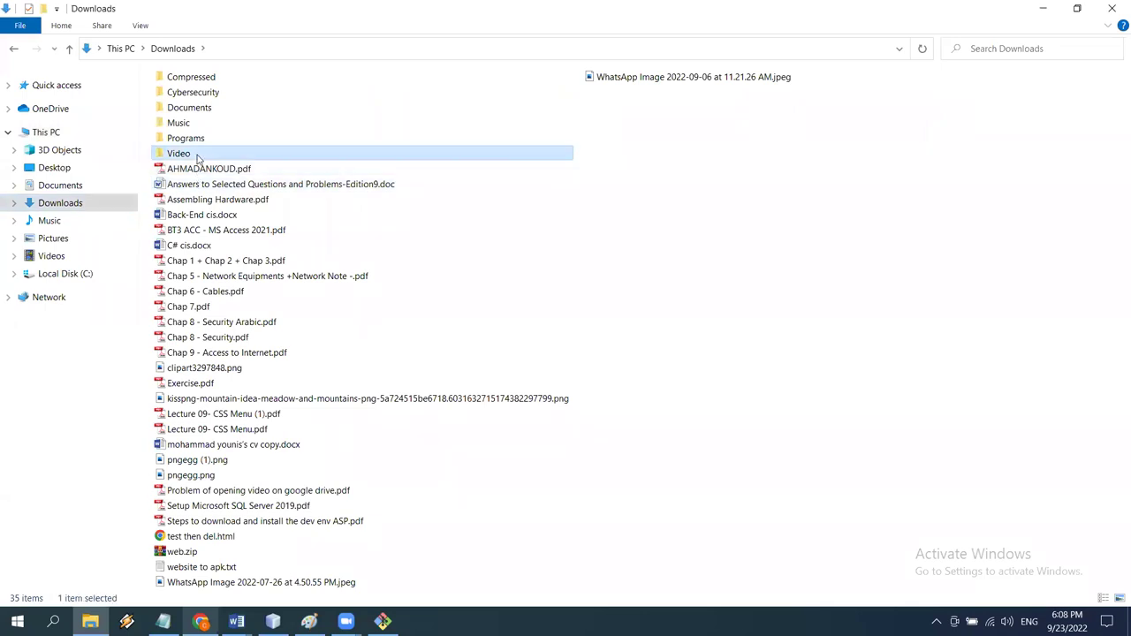
double_click(202, 79)
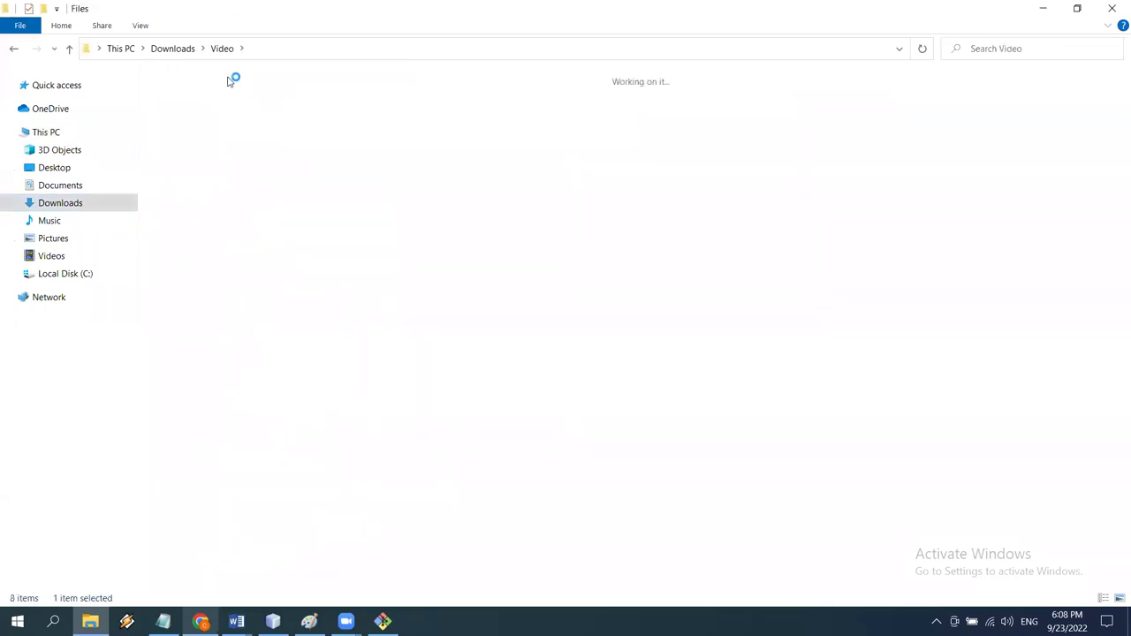
double_click(278, 122)
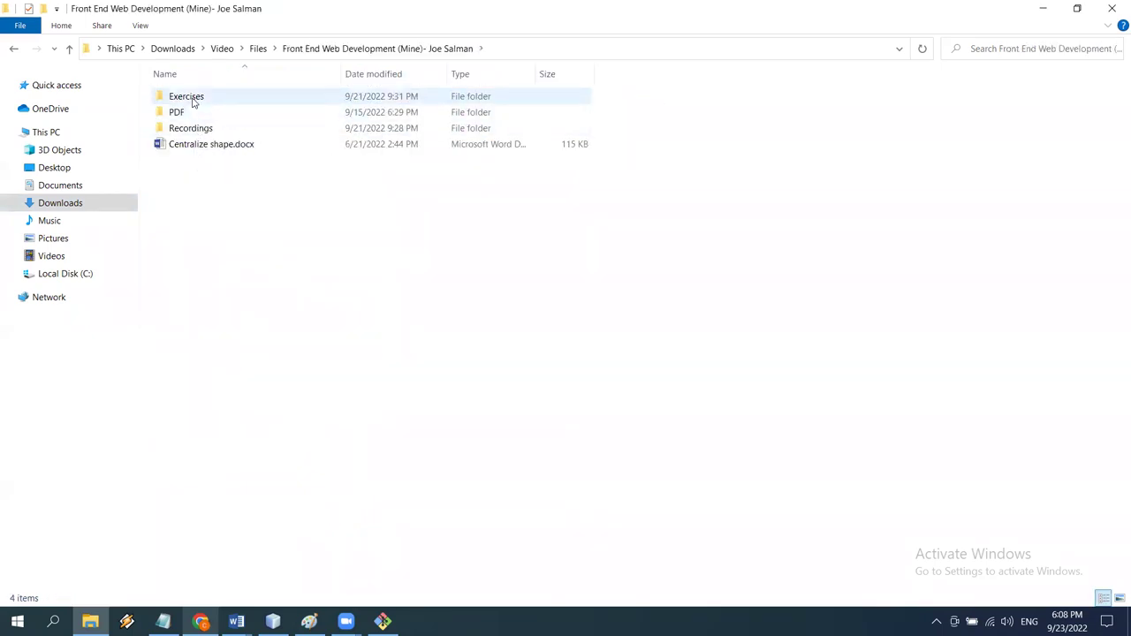
double_click(193, 98)
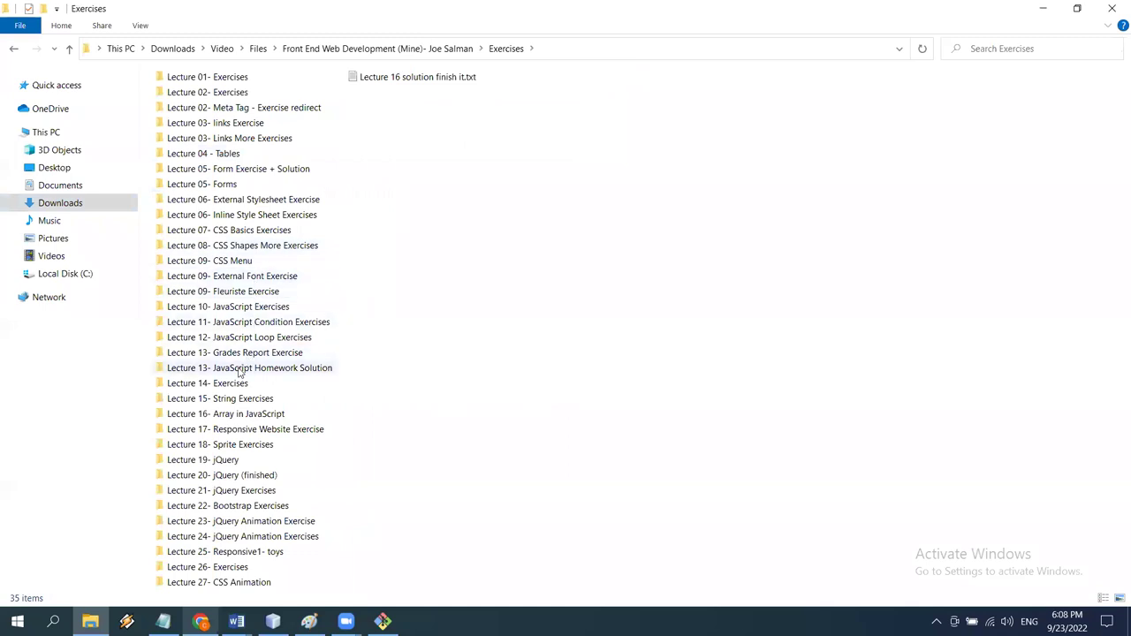
double_click(223, 368)
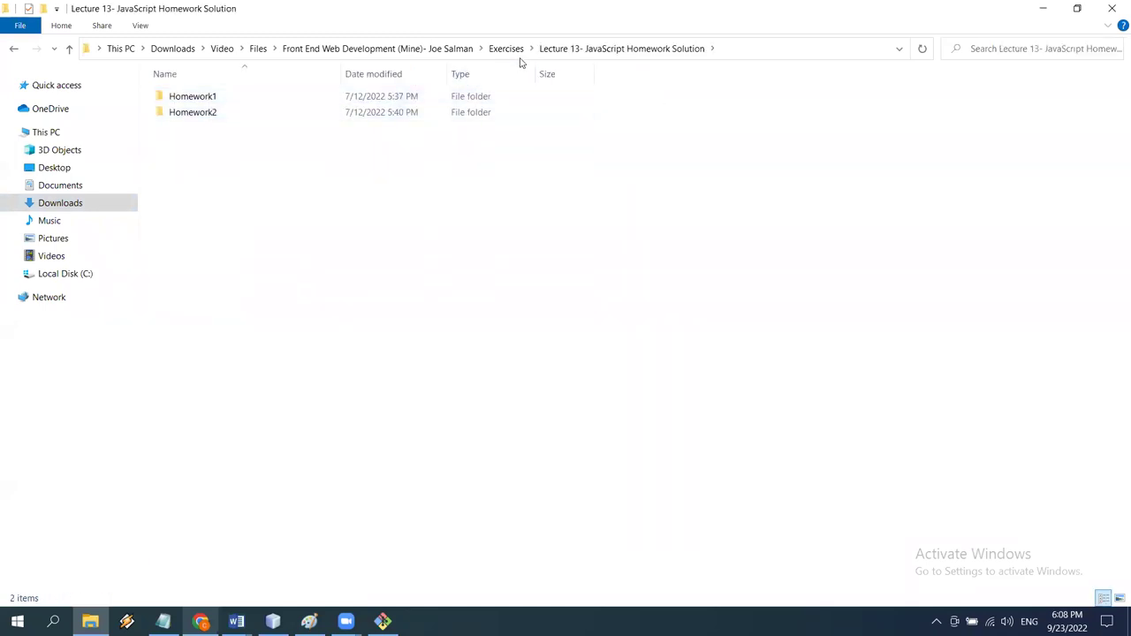
left_click(466, 52)
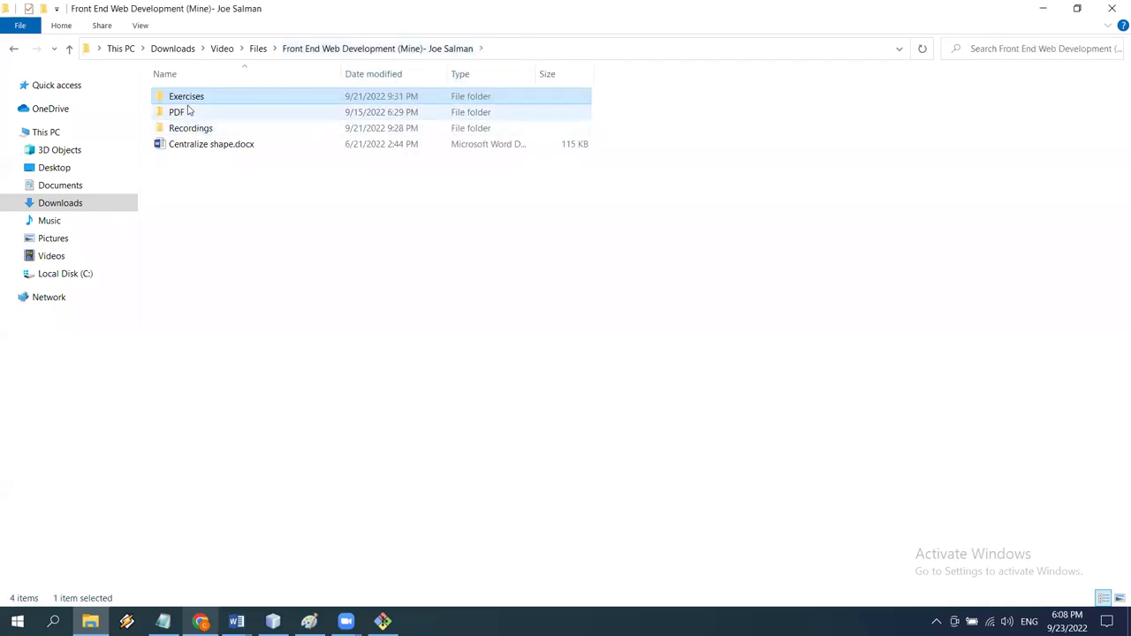
double_click(187, 104)
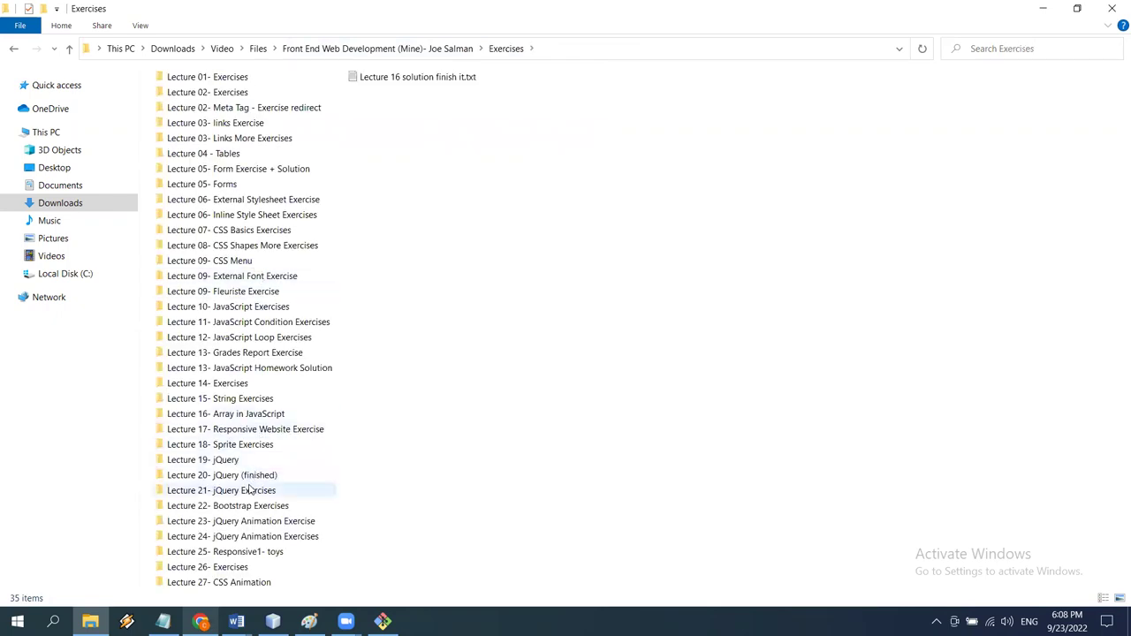
Open the Grades Report web page from the Lecture 13- Grades Report Exercise folder.
double_click(252, 354)
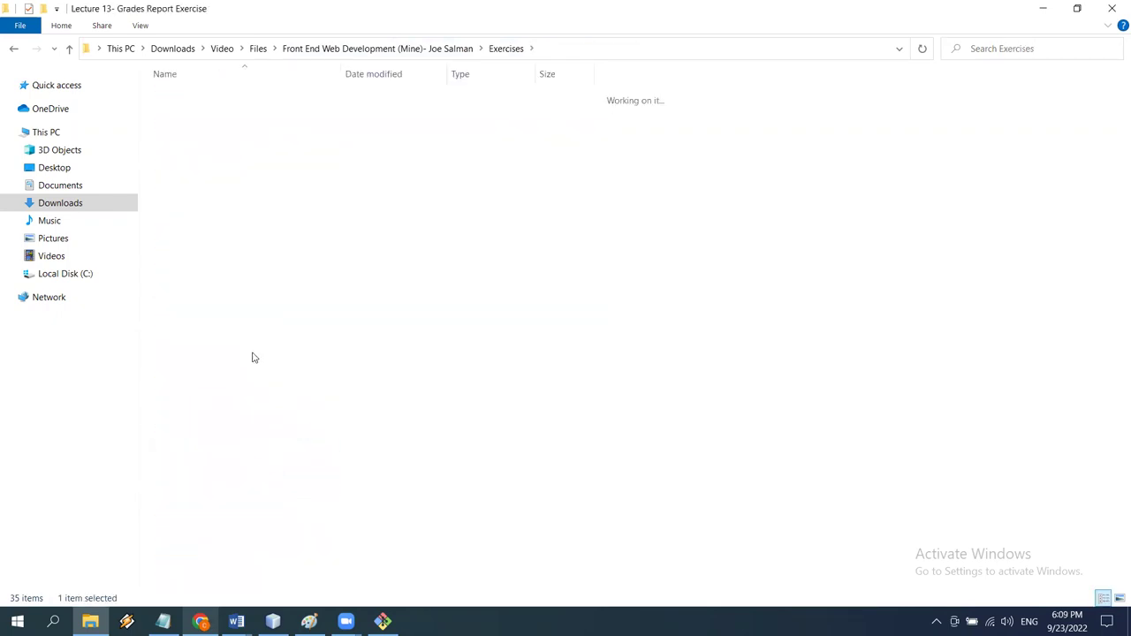
double_click(206, 132)
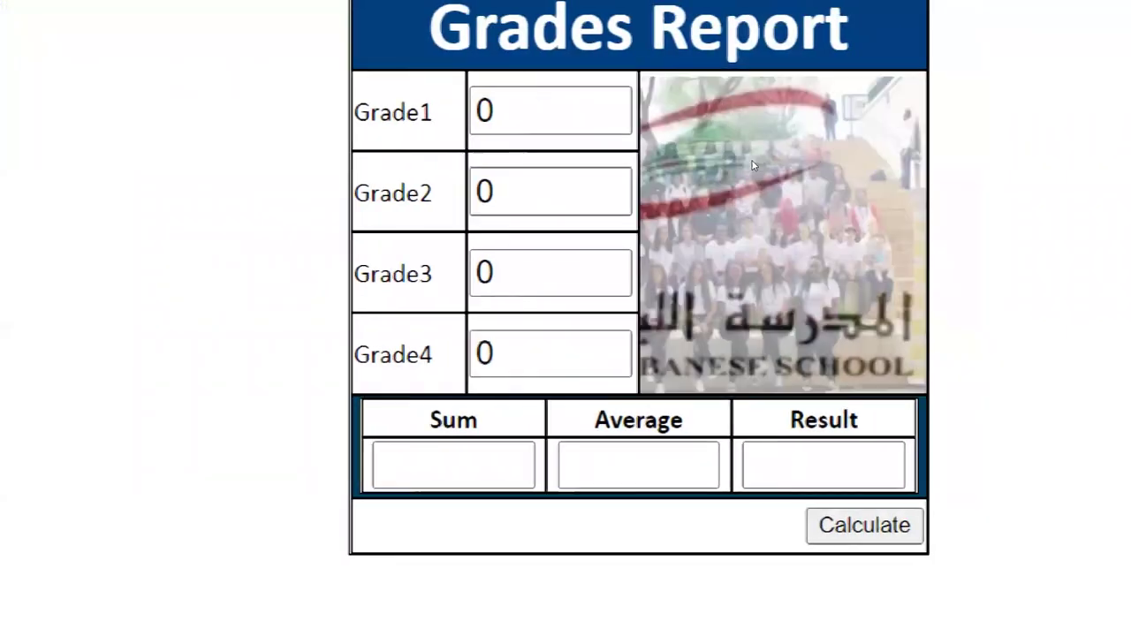
Enter 25 as Grade1 in the Grades Report form, leave the field to trigger validation, and briefly highlight the message below it.
left_click(553, 110)
left_click(422, 118)
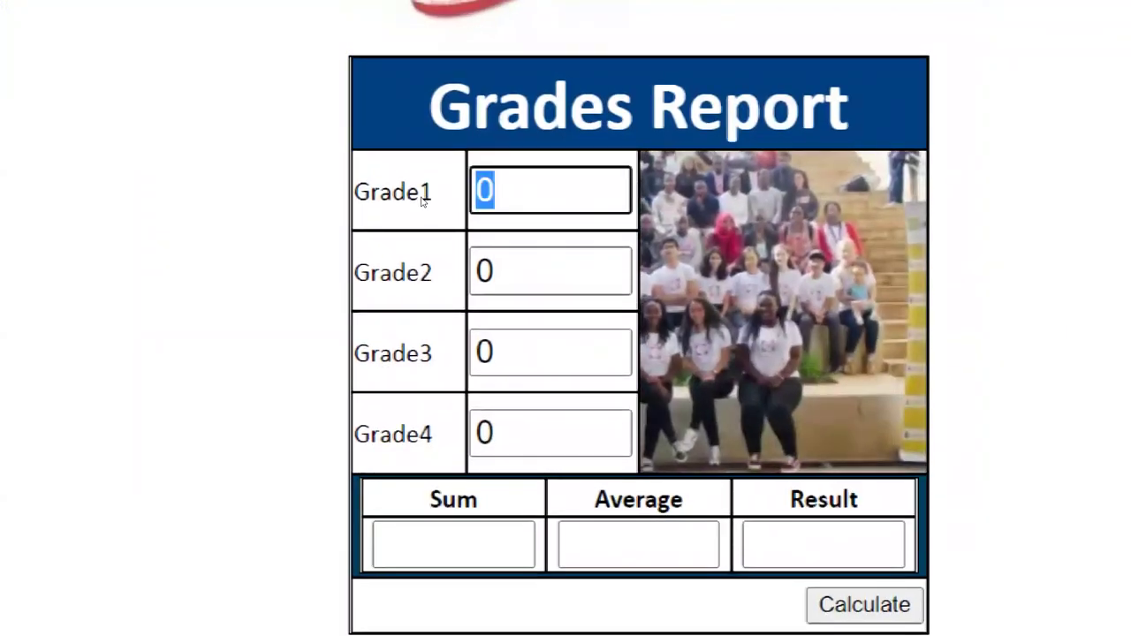
type("25")
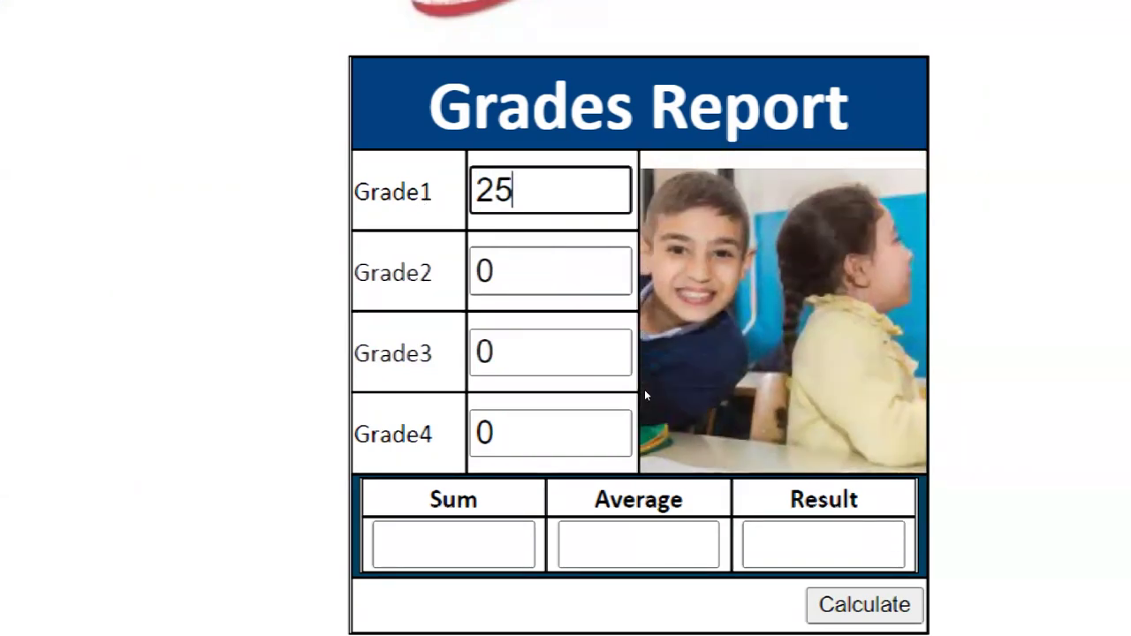
left_click(505, 227)
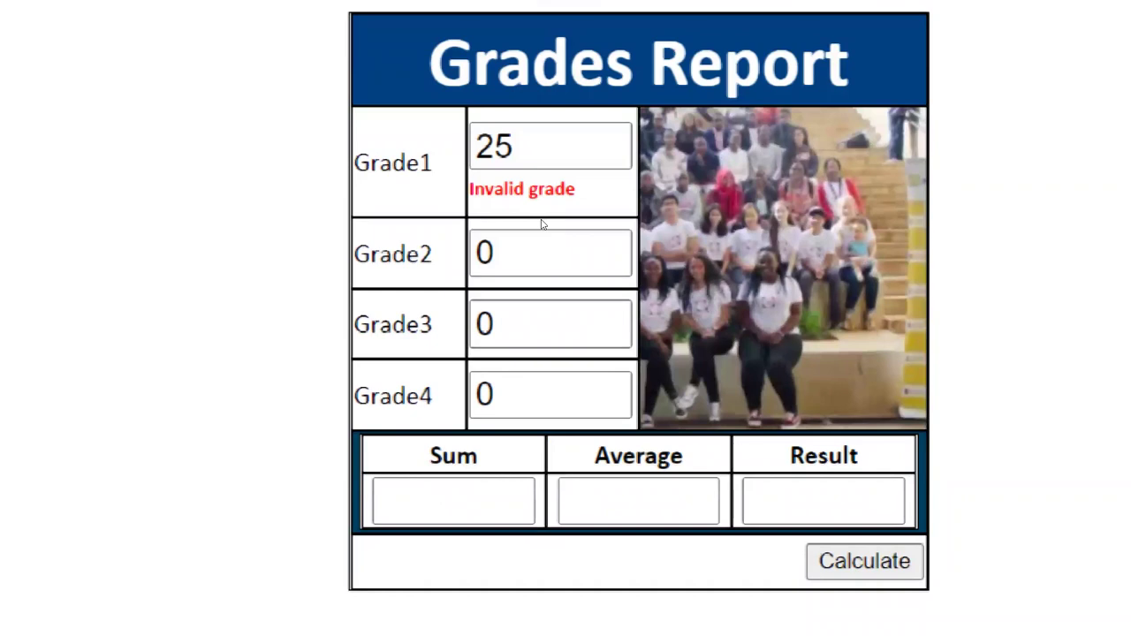
left_click_drag(521, 219, 487, 221)
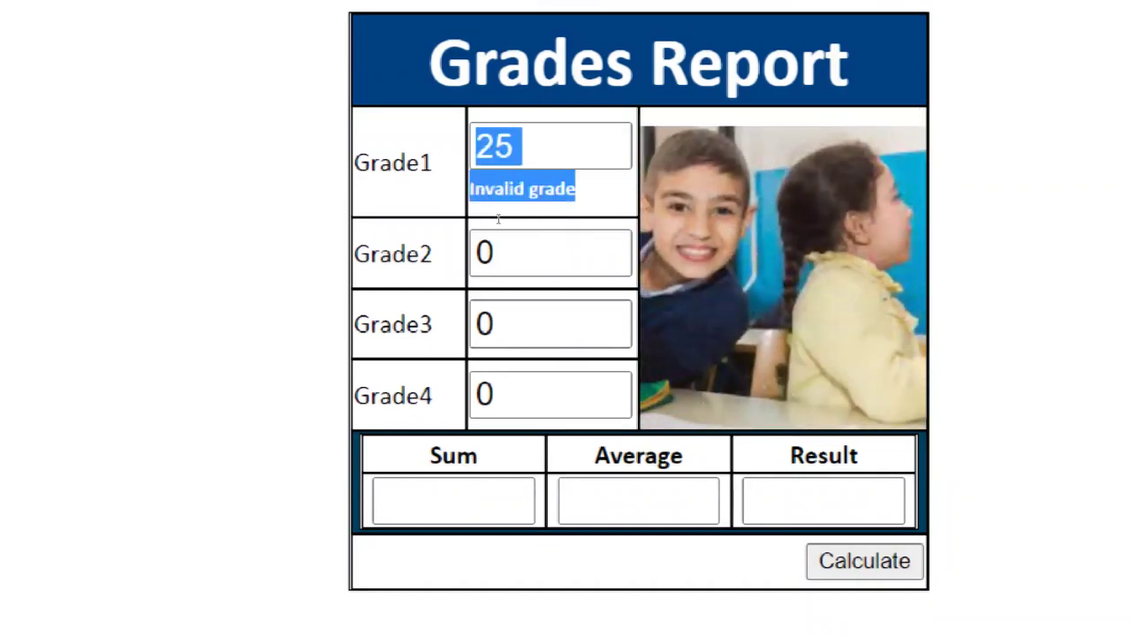
left_click(520, 232)
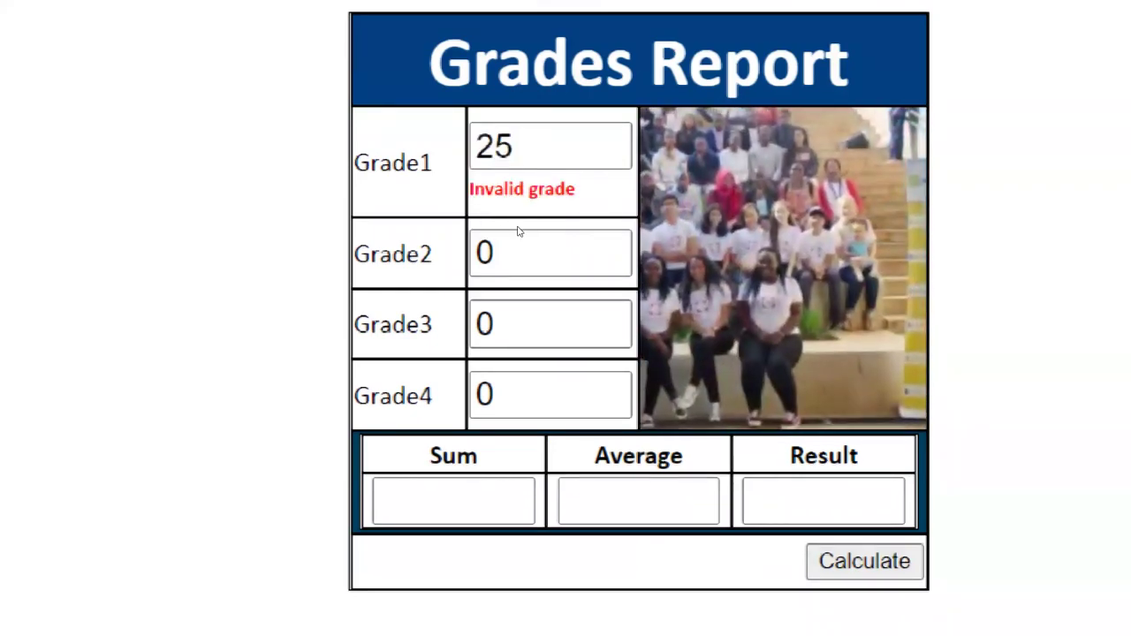